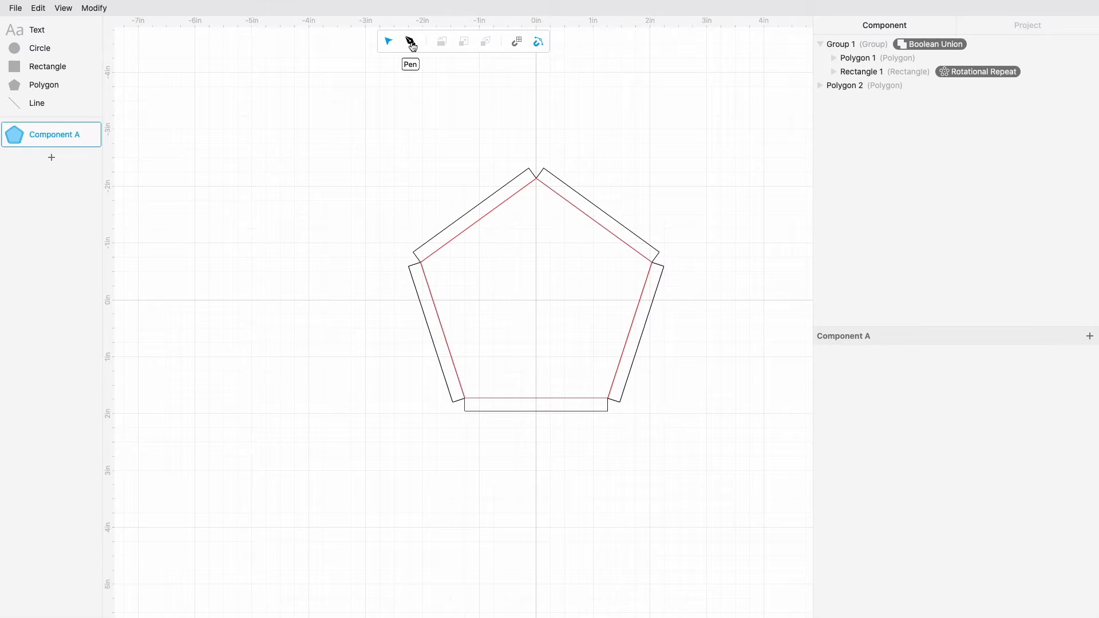
Step: Draw a closed oval path with three smooth anchors in the pentagon's upper-left area using the Pen tool
{"action": "left_click", "coordinate": [411, 42]}
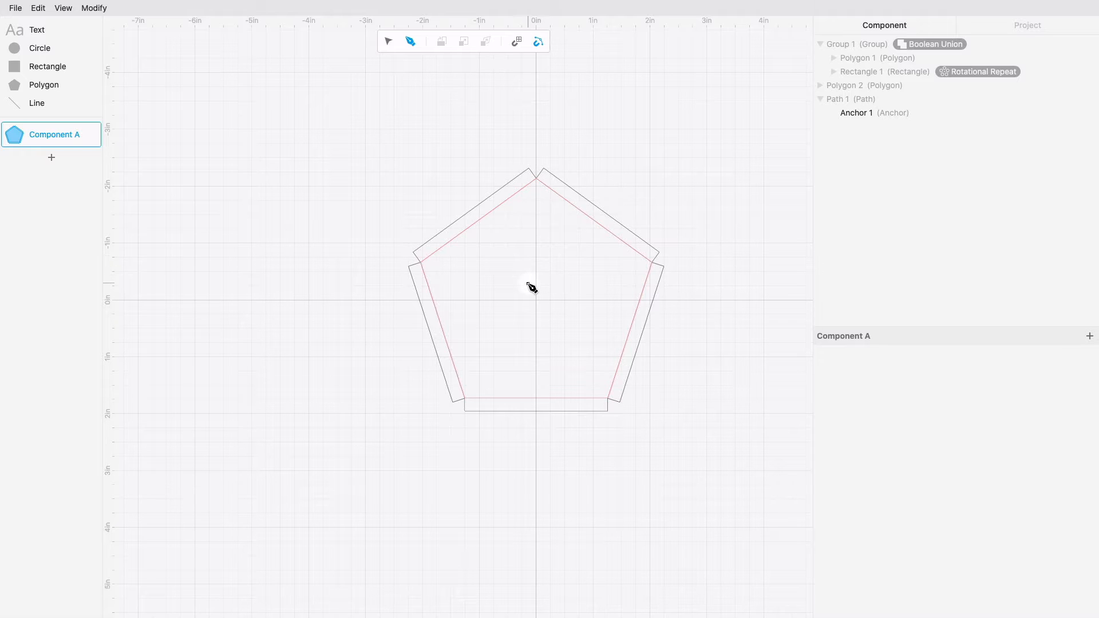
{"action": "left_click_drag", "start_coordinate": [528, 288], "coordinate": [545, 275]}
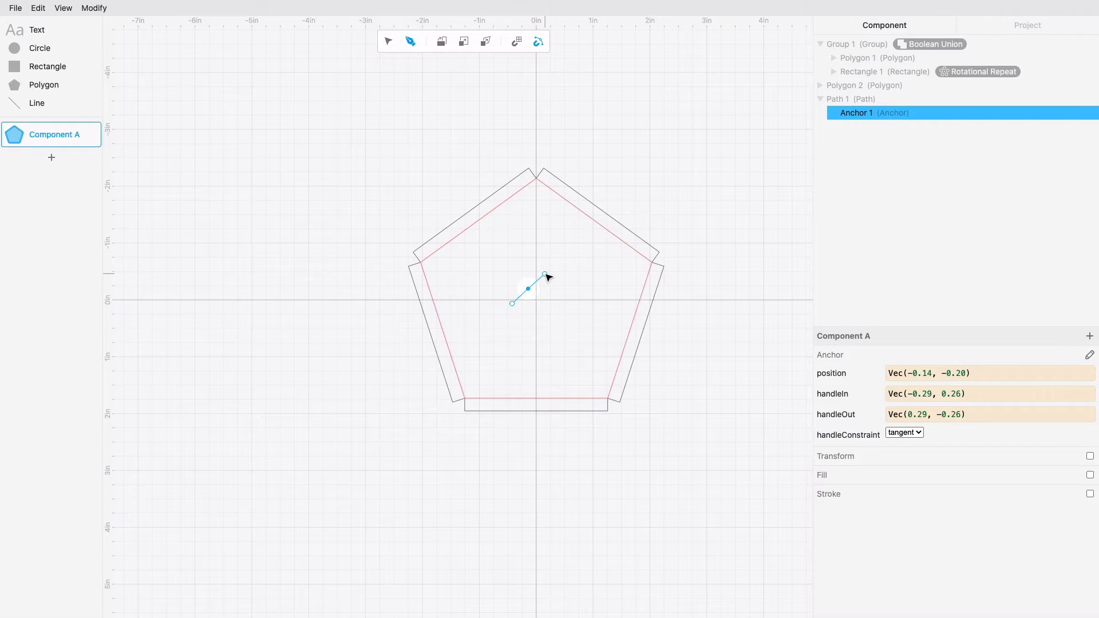
{"action": "left_click_drag", "start_coordinate": [535, 225], "coordinate": [523, 210]}
{"action": "left_click_drag", "start_coordinate": [488, 250], "coordinate": [480, 274]}
{"action": "left_click", "coordinate": [528, 289]}
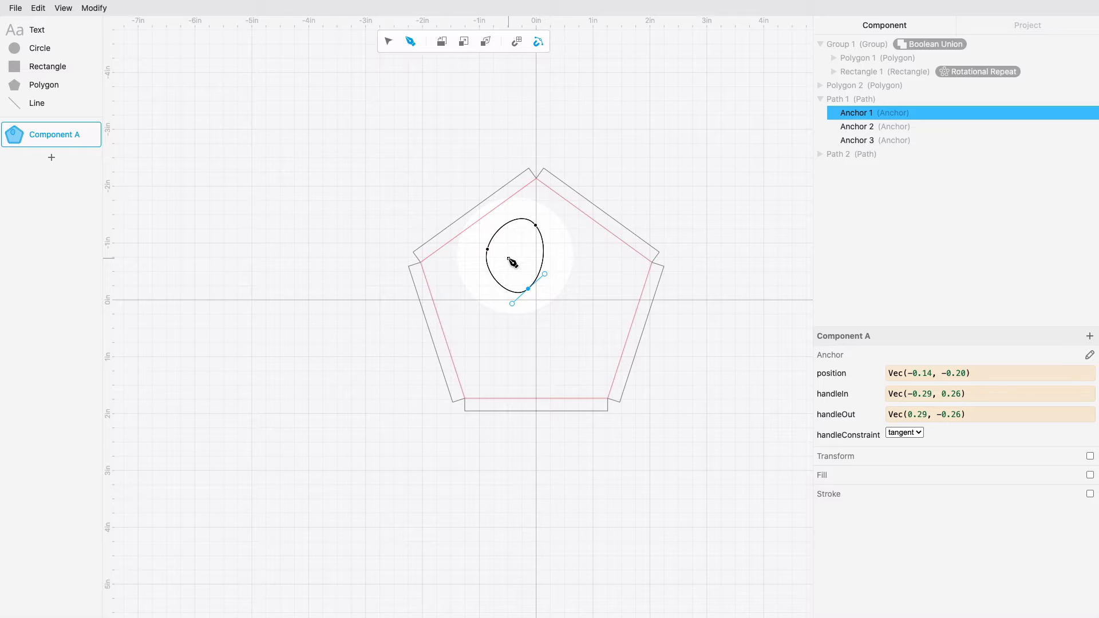
Step: Adjust the oval's upper-right anchor handle, add anchors on its lower-left and right edges, and pull its right and bottom anchors outward
{"action": "left_click", "coordinate": [538, 226]}
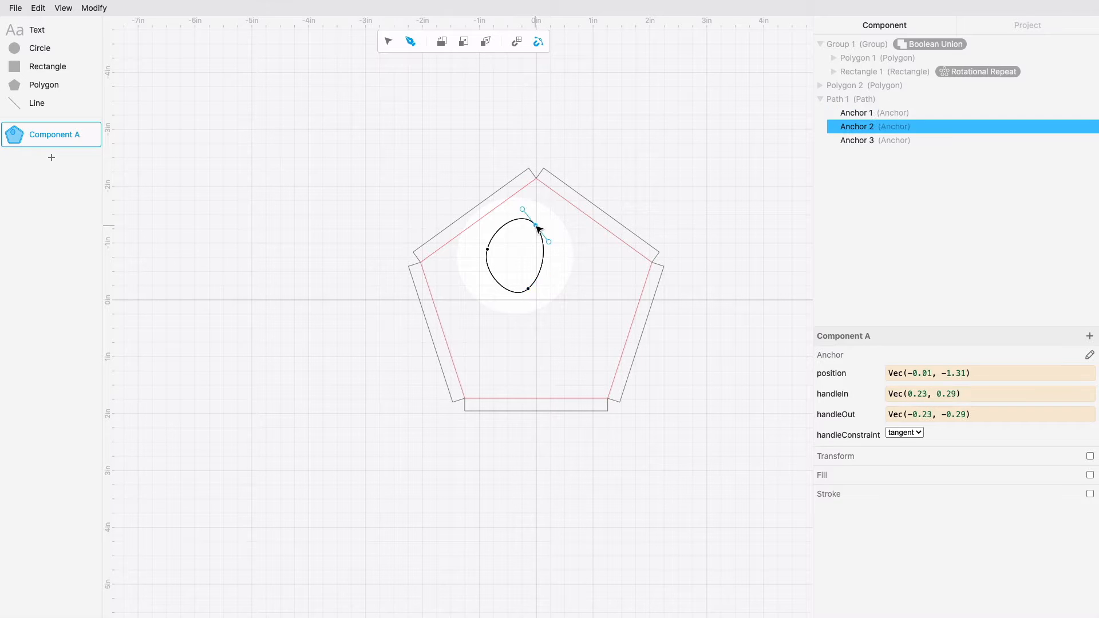
{"action": "left_click_drag", "start_coordinate": [522, 209], "coordinate": [514, 215]}
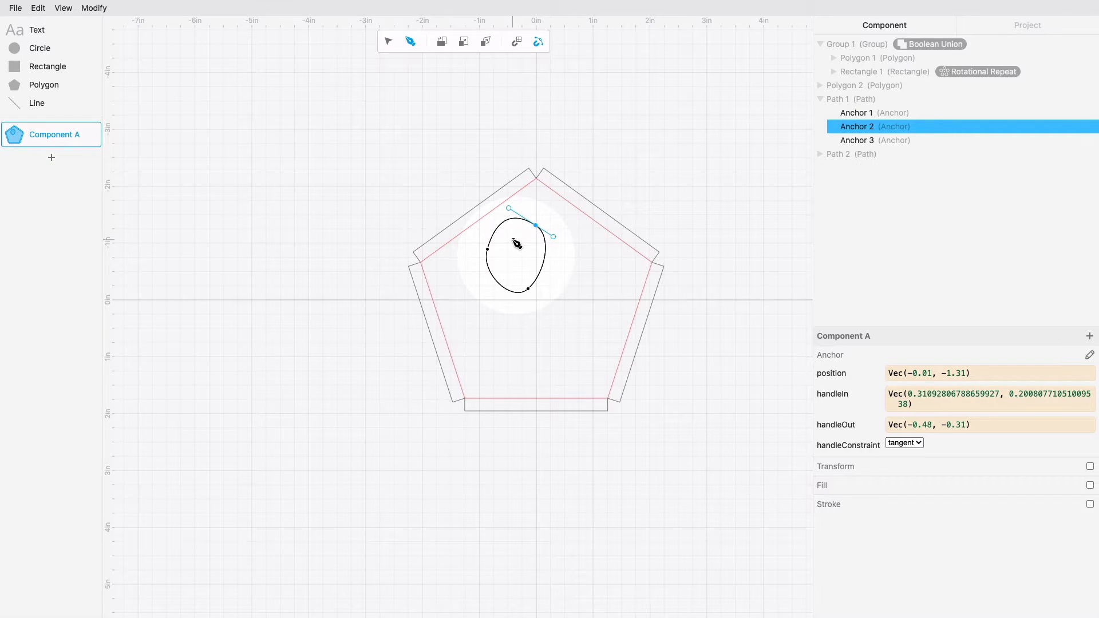
{"action": "left_click", "coordinate": [503, 287]}
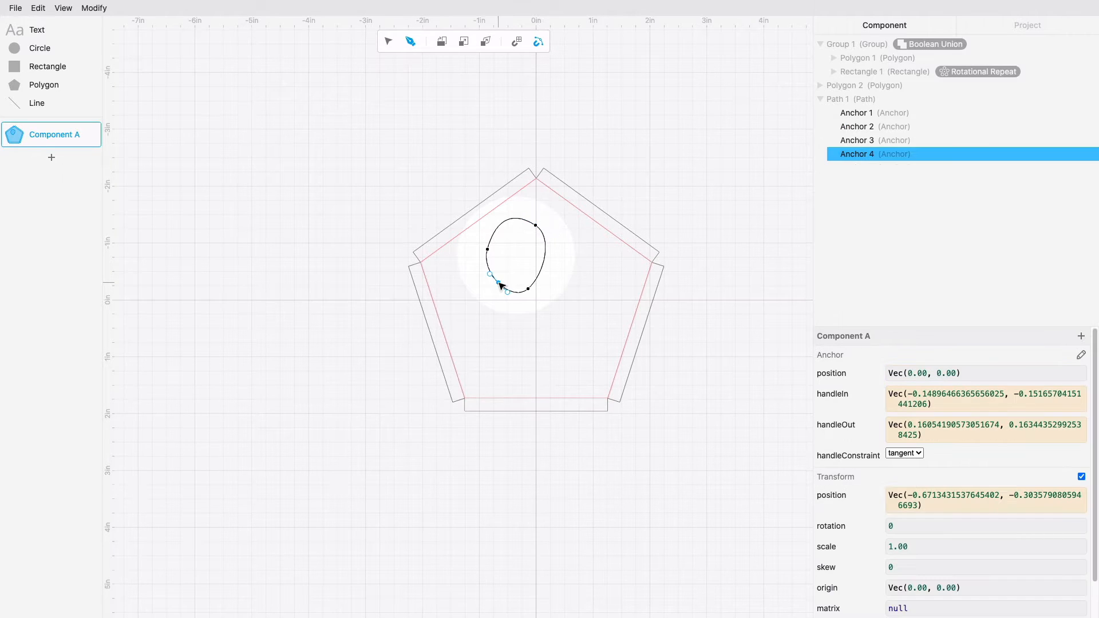
{"action": "left_click", "coordinate": [543, 265]}
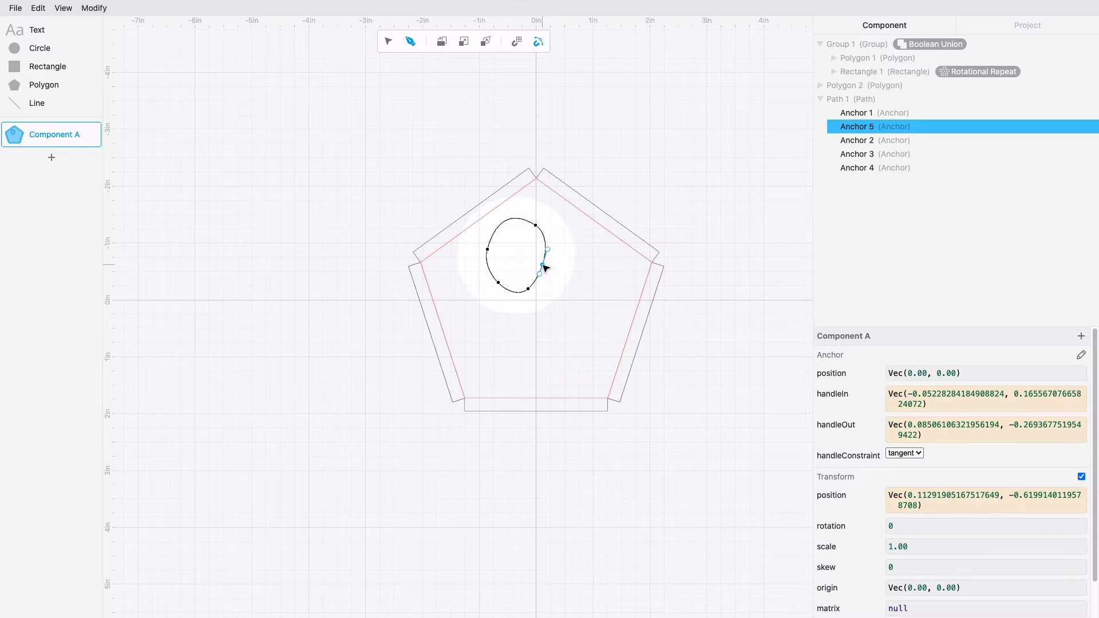
{"action": "left_click_drag", "start_coordinate": [543, 265], "coordinate": [534, 313]}
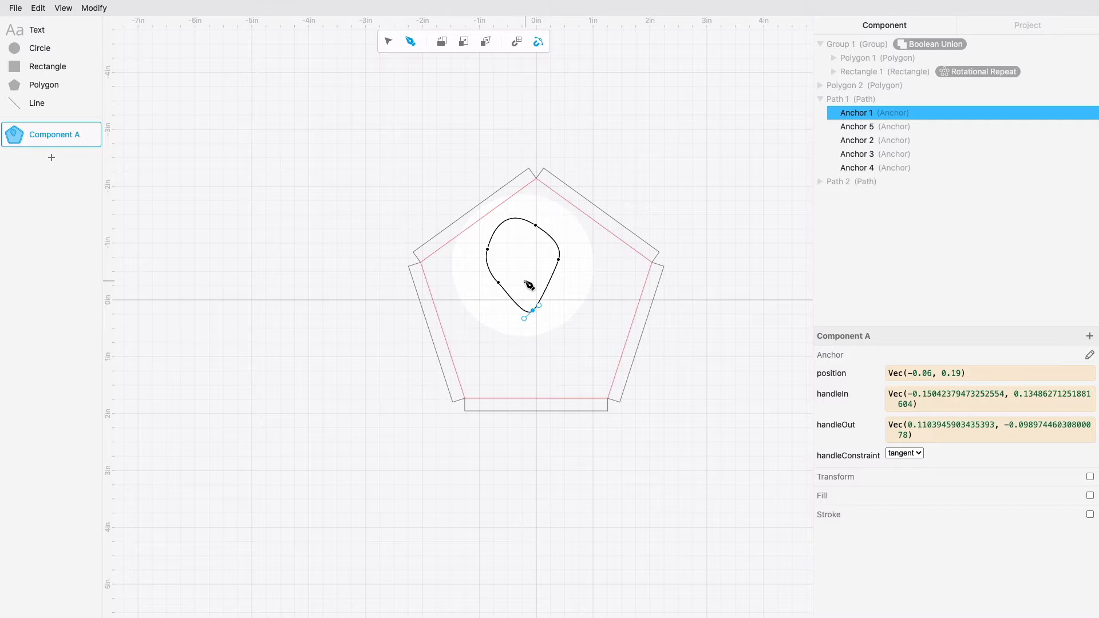
Step: Delete the path's bottom and right anchors, and move the lower-left anchor to the lower right with longer tangent handles
{"action": "key", "text": "Delete"}
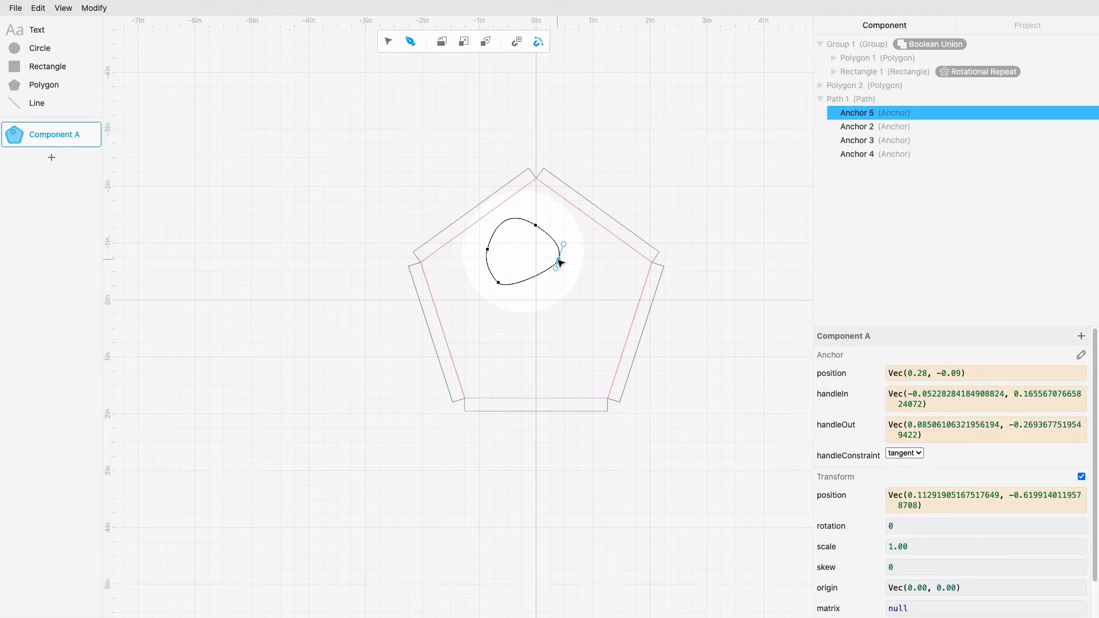
{"action": "key", "text": "Delete"}
{"action": "mouse_move", "coordinate": [500, 285]}
{"action": "left_mouse_down"}
{"action": "mouse_move", "coordinate": [537, 293]}
{"action": "mouse_move", "coordinate": [558, 277]}
{"action": "mouse_move", "coordinate": [506, 301]}
{"action": "left_mouse_up"}
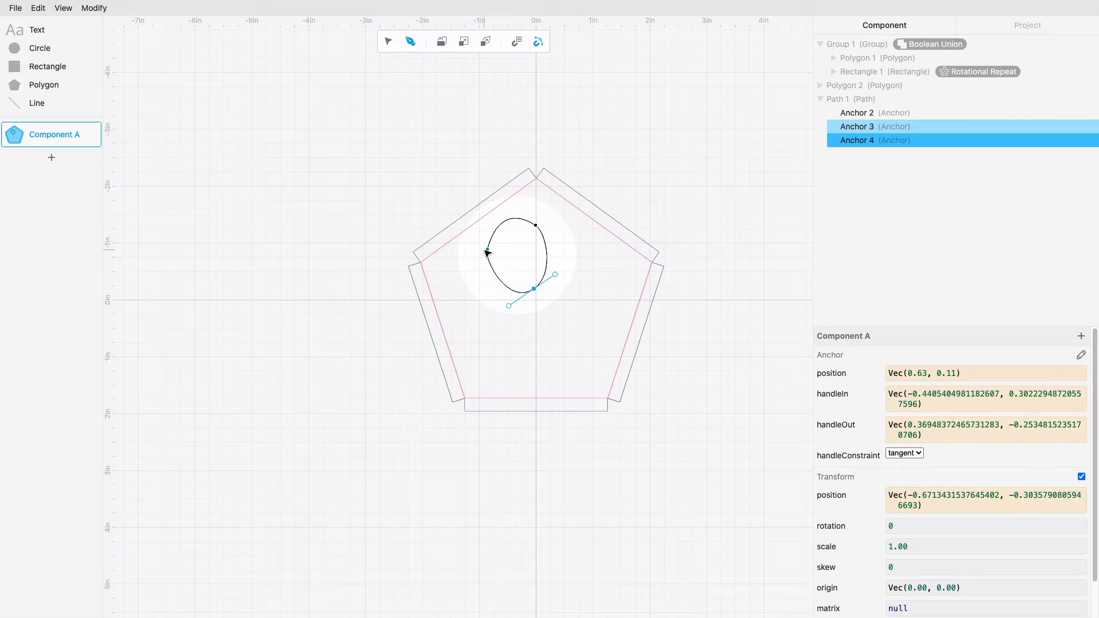
Step: Reshape the path's left anchor into a sharp corner with free handles, extending one downward and swinging the other inward to the right
{"action": "left_click", "coordinate": [487, 250]}
{"action": "left_click_drag", "start_coordinate": [485, 263], "coordinate": [484, 281]}
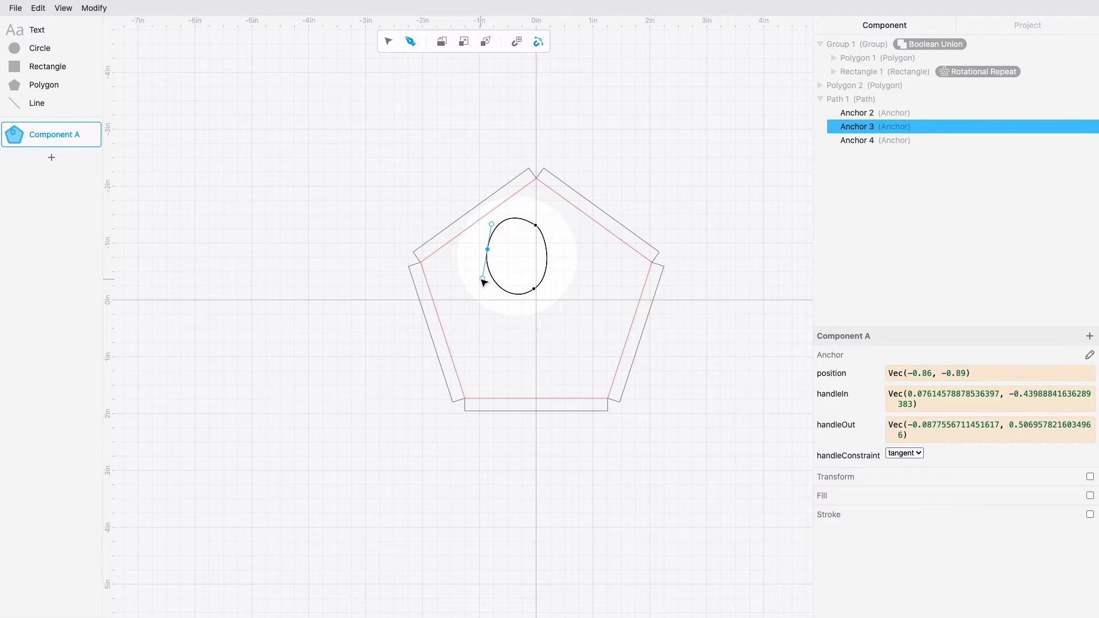
{"action": "left_click_drag", "start_coordinate": [491, 224], "coordinate": [493, 218]}
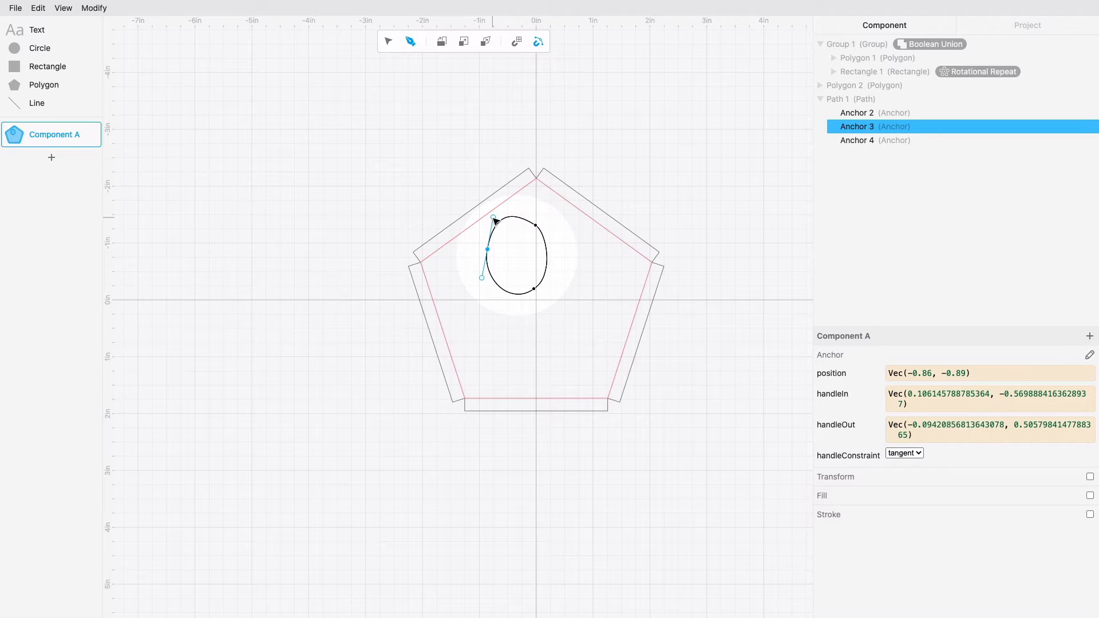
{"action": "left_click_drag", "start_coordinate": [494, 220], "coordinate": [482, 293]}
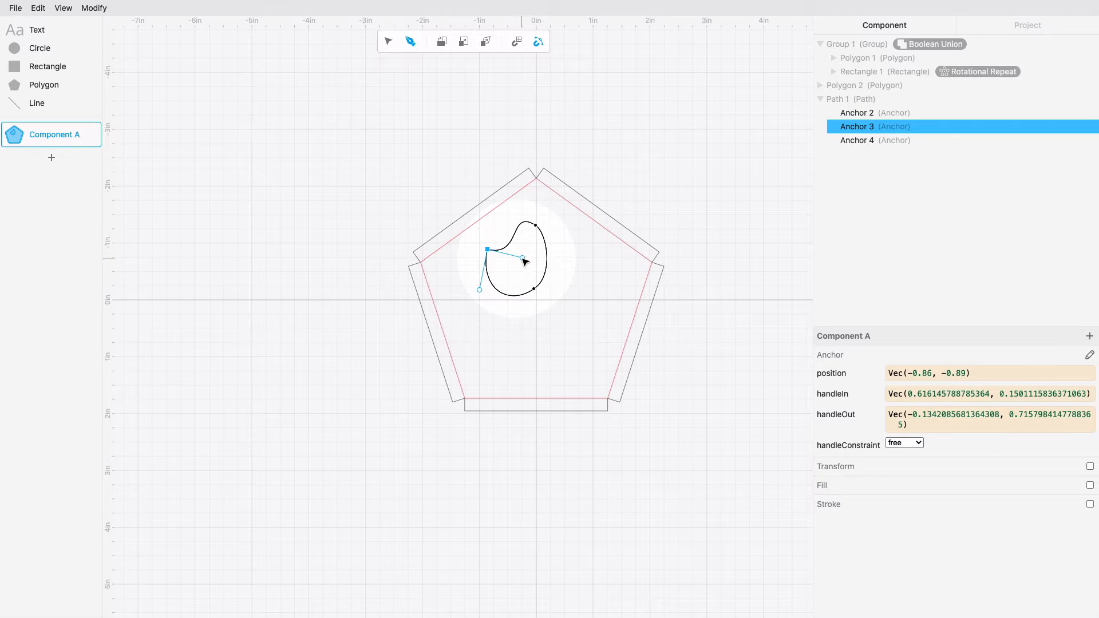
{"action": "left_click_drag", "start_coordinate": [523, 260], "coordinate": [528, 268]}
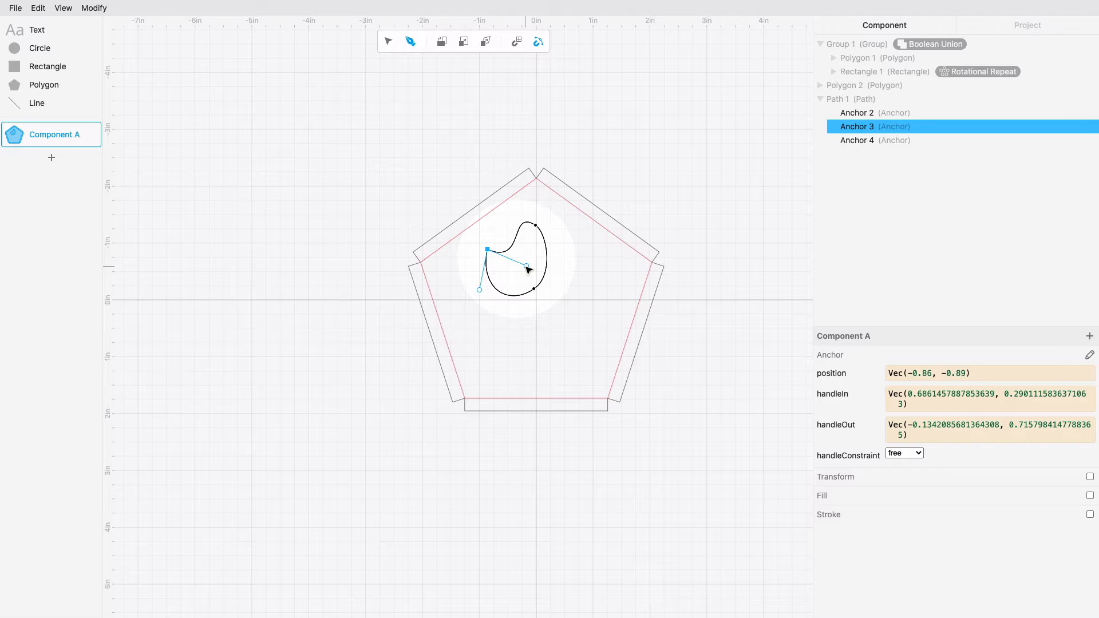
Step: Delete the upper-right anchor and reshape the remaining two anchors into a curved, pointed petal about 0.92 by 0.67 in
{"action": "left_click", "coordinate": [536, 226]}
{"action": "key", "text": "Delete"}
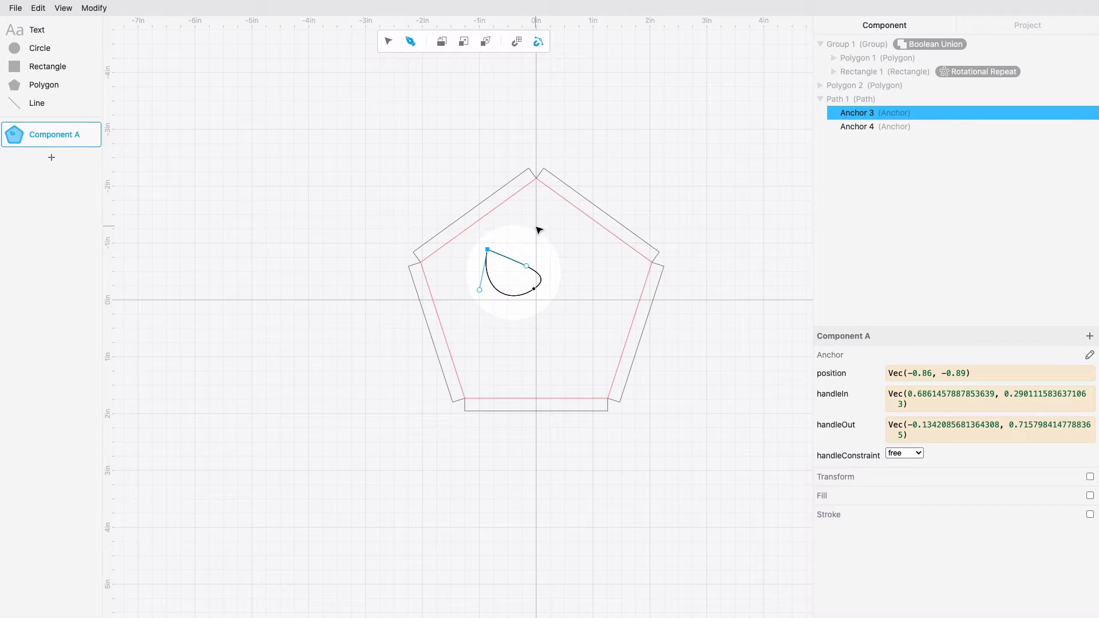
{"action": "left_click_drag", "start_coordinate": [535, 289], "coordinate": [544, 242]}
{"action": "left_click_drag", "start_coordinate": [535, 303], "coordinate": [517, 288]}
{"action": "left_click", "coordinate": [487, 250]}
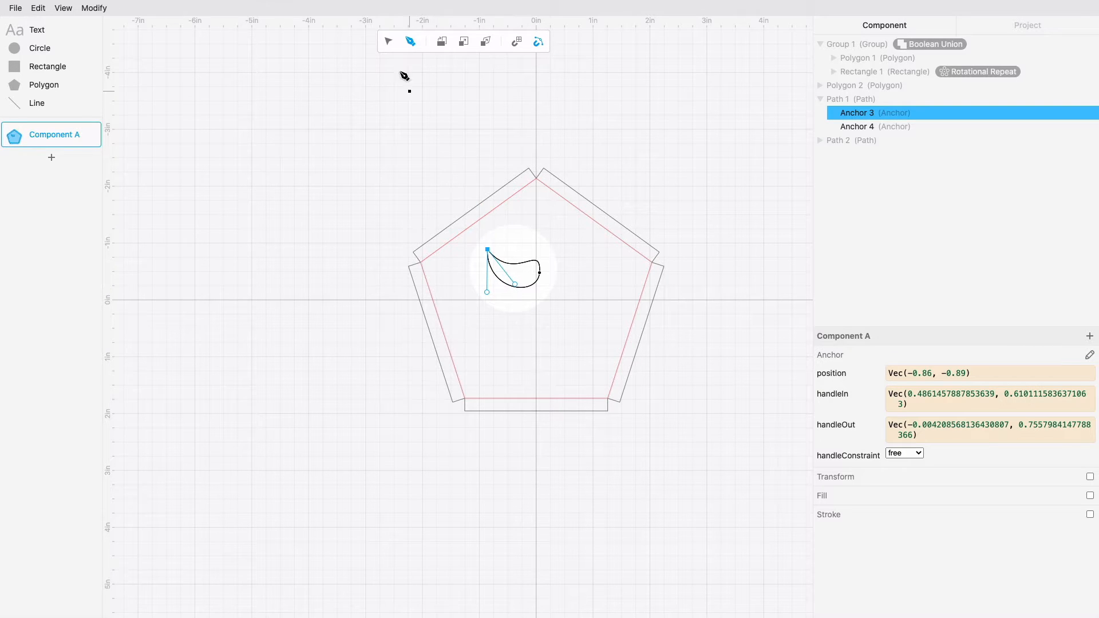
{"action": "left_click", "coordinate": [560, 220]}
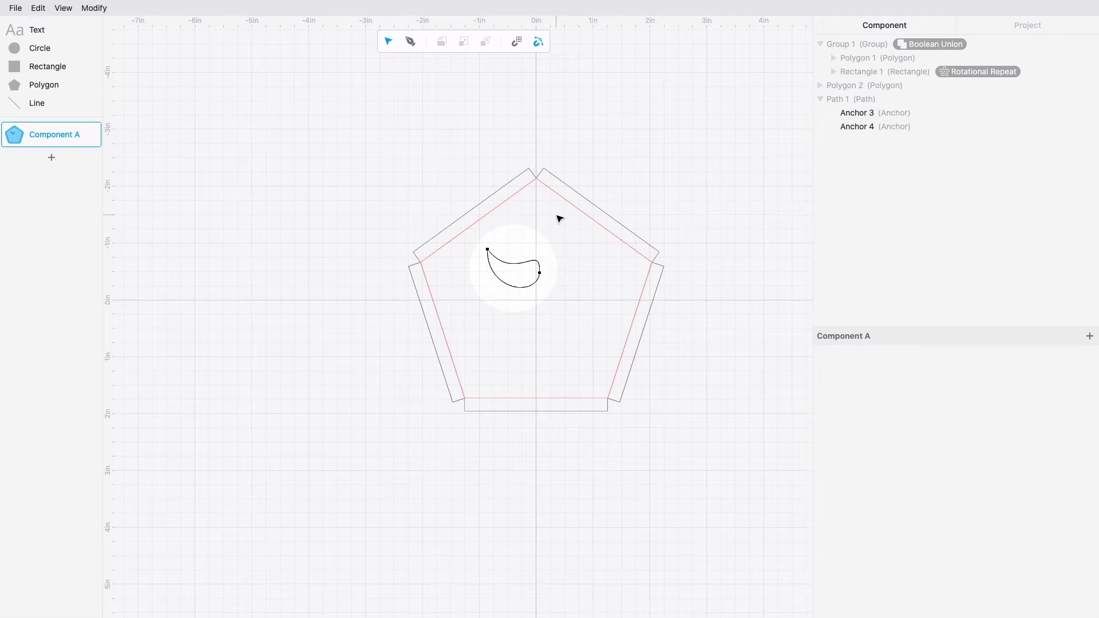
{"action": "left_click", "coordinate": [554, 244]}
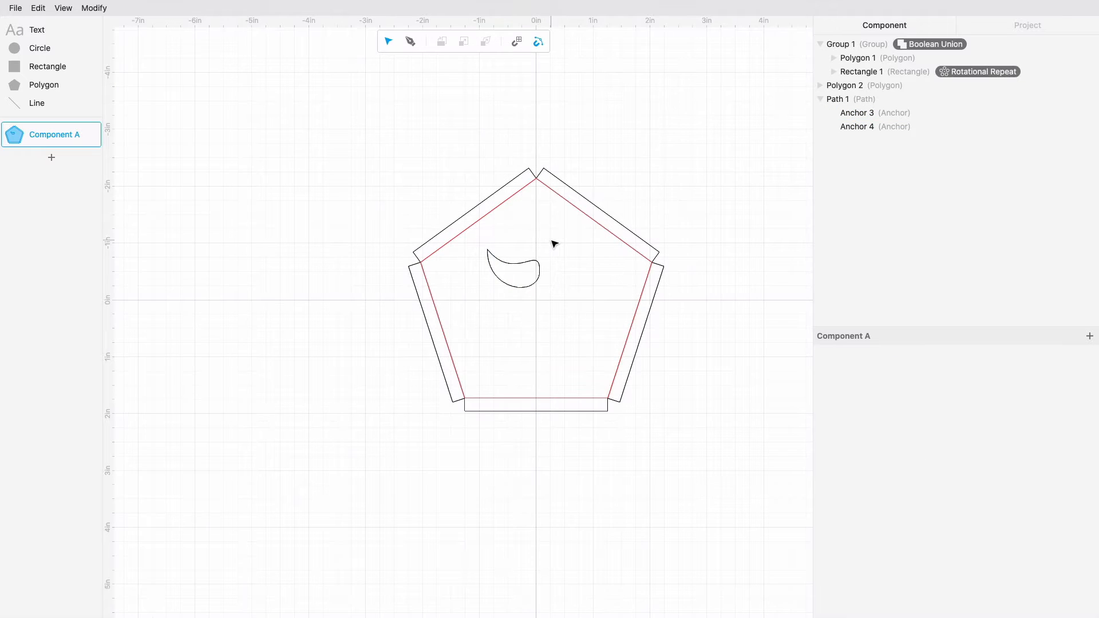
Step: Apply a Rotational Repeat with 5 repetitions to the petal path
{"action": "left_click", "coordinate": [525, 265]}
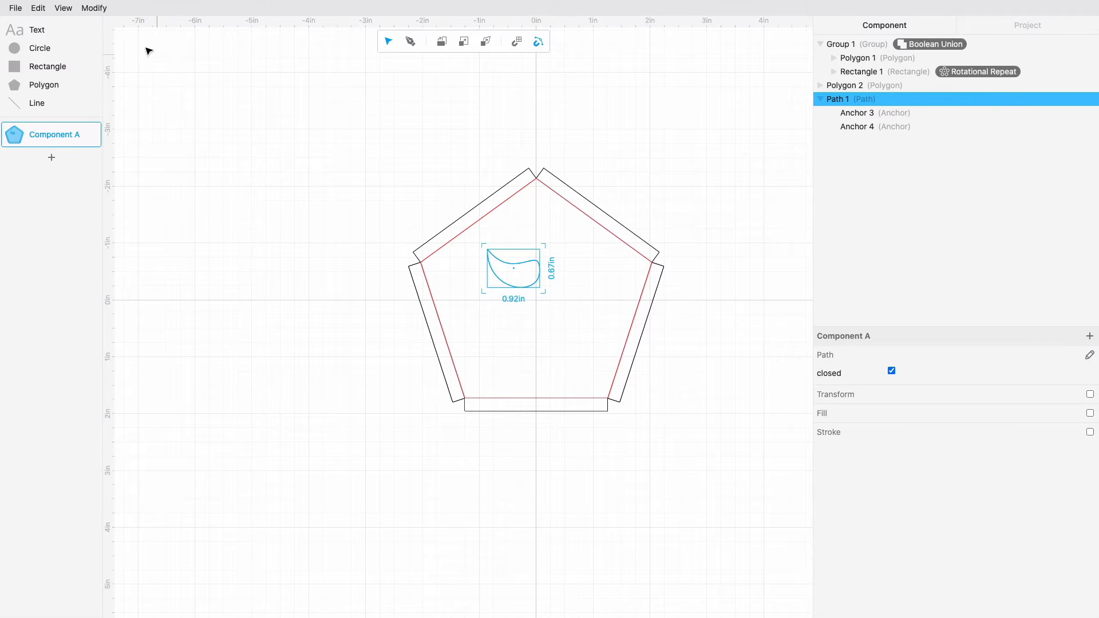
{"action": "left_click", "coordinate": [94, 8]}
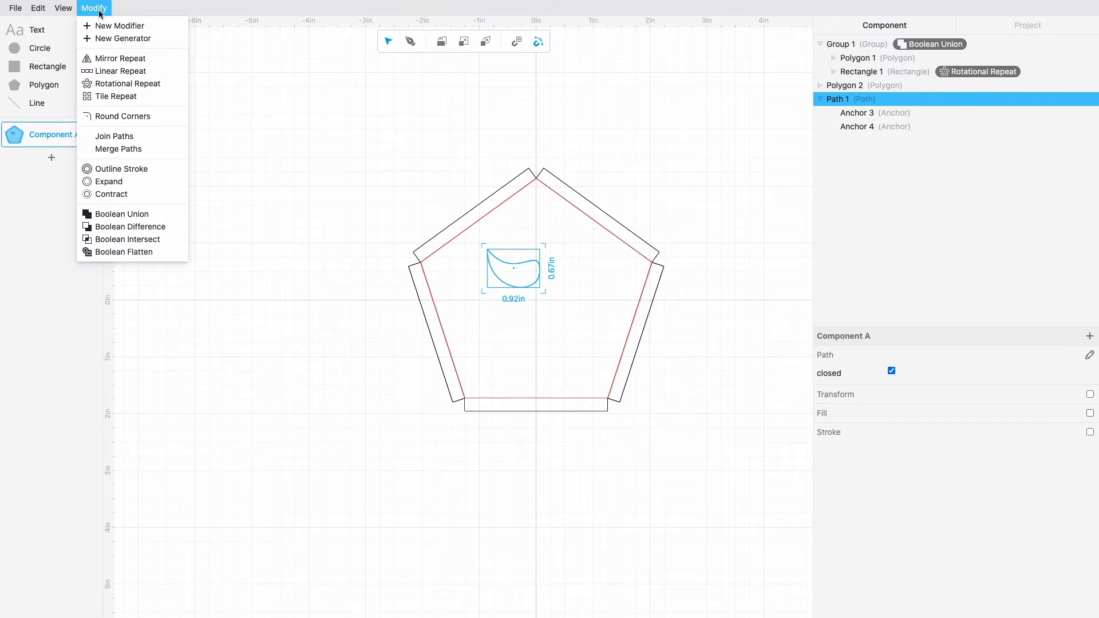
{"action": "left_click", "coordinate": [134, 84]}
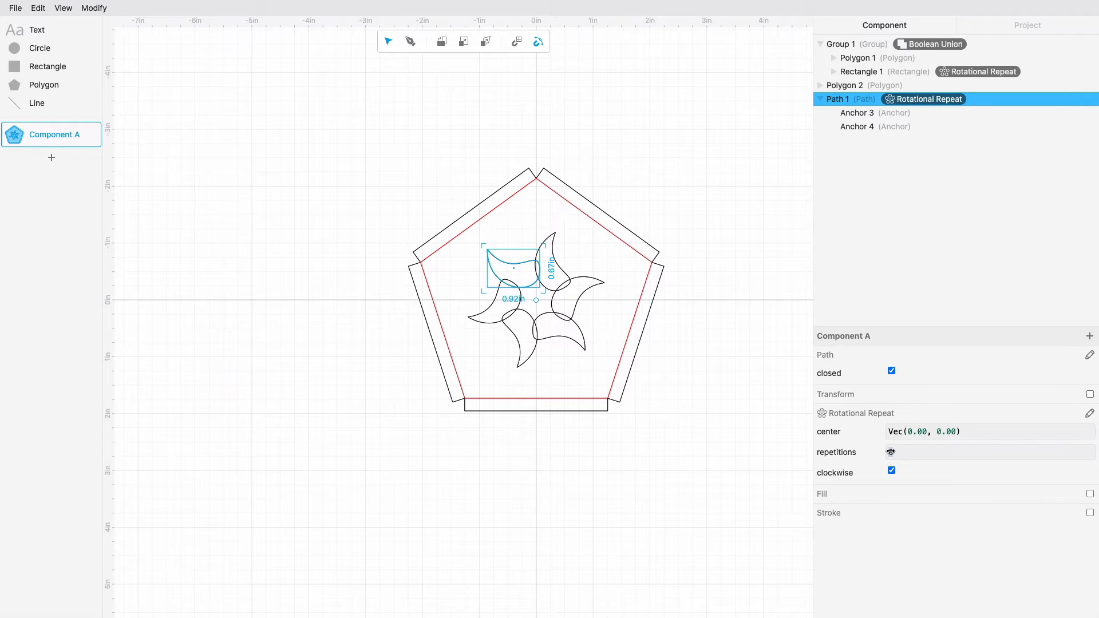
{"action": "left_click_drag", "start_coordinate": [891, 453], "coordinate": [891, 453]}
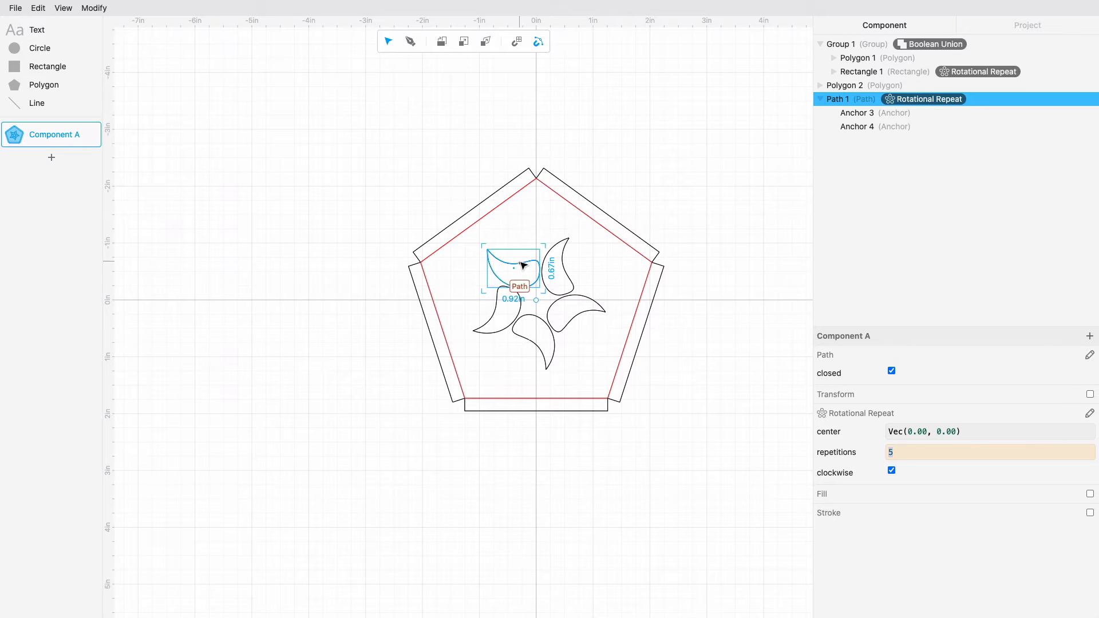
Step: Rotate the source petal about 27.6 degrees, disable geometry snapping, and reposition it to about (-0.44, -0.58)
{"action": "mouse_move", "coordinate": [521, 260]}
{"action": "left_mouse_down"}
{"action": "mouse_move", "coordinate": [517, 248]}
{"action": "mouse_move", "coordinate": [545, 229]}
{"action": "mouse_move", "coordinate": [554, 252]}
{"action": "mouse_move", "coordinate": [531, 268]}
{"action": "left_mouse_up"}
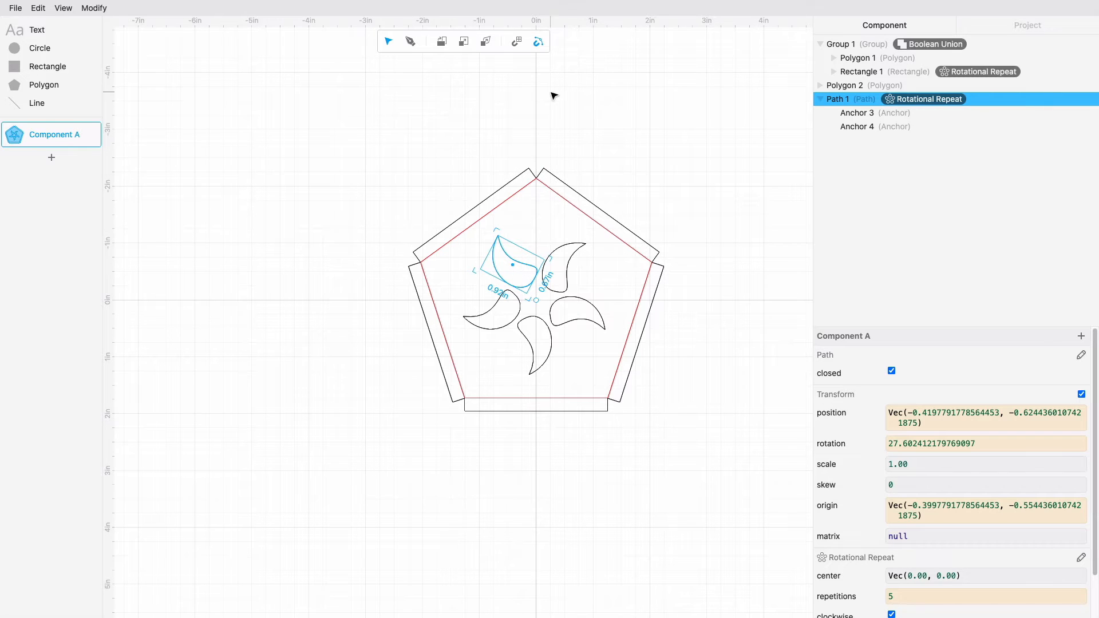
{"action": "left_click", "coordinate": [536, 47]}
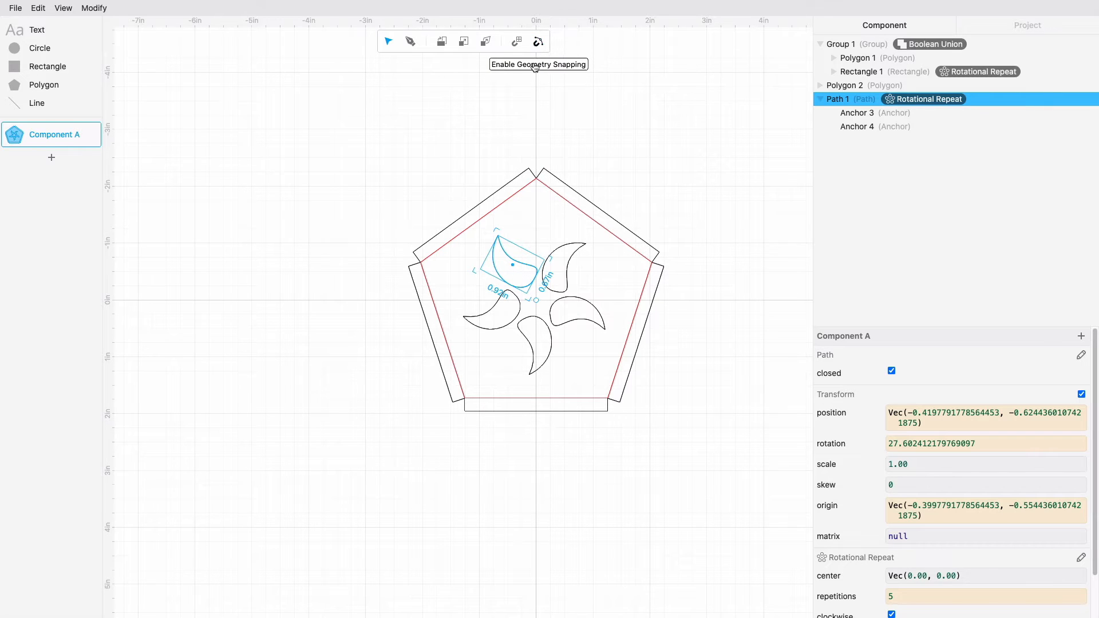
{"action": "mouse_move", "coordinate": [534, 267]}
{"action": "left_mouse_down"}
{"action": "mouse_move", "coordinate": [514, 265]}
{"action": "mouse_move", "coordinate": [530, 270]}
{"action": "left_mouse_up"}
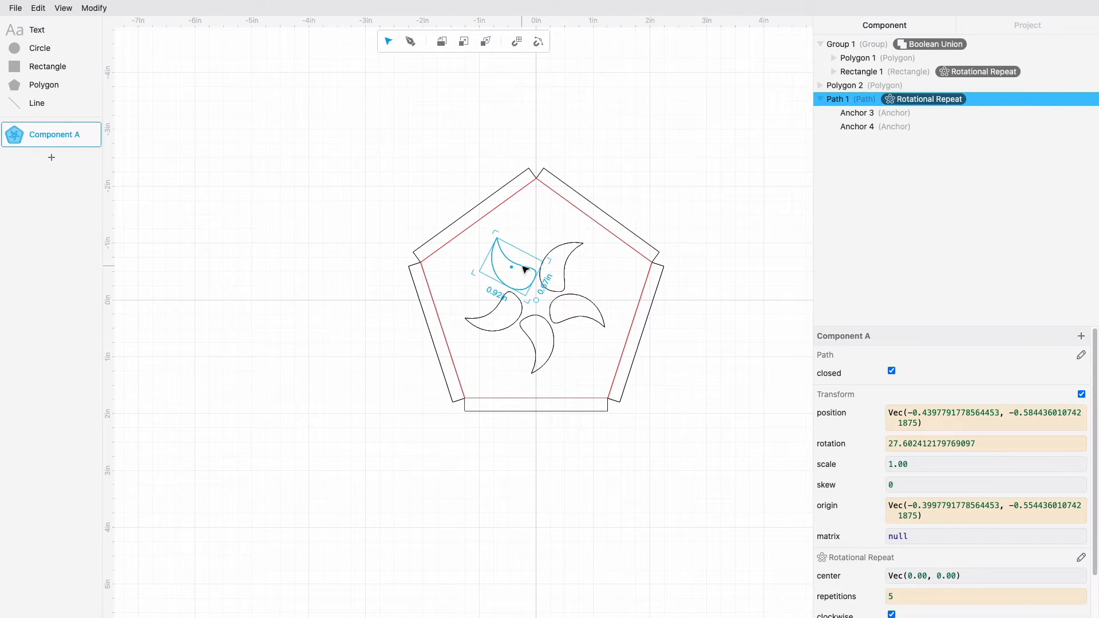
Step: Slim the petals' rounded inner ends by adjusting the inner anchor's tangent handles on the source petal
{"action": "double_click", "coordinate": [526, 269]}
{"action": "left_click", "coordinate": [533, 283]}
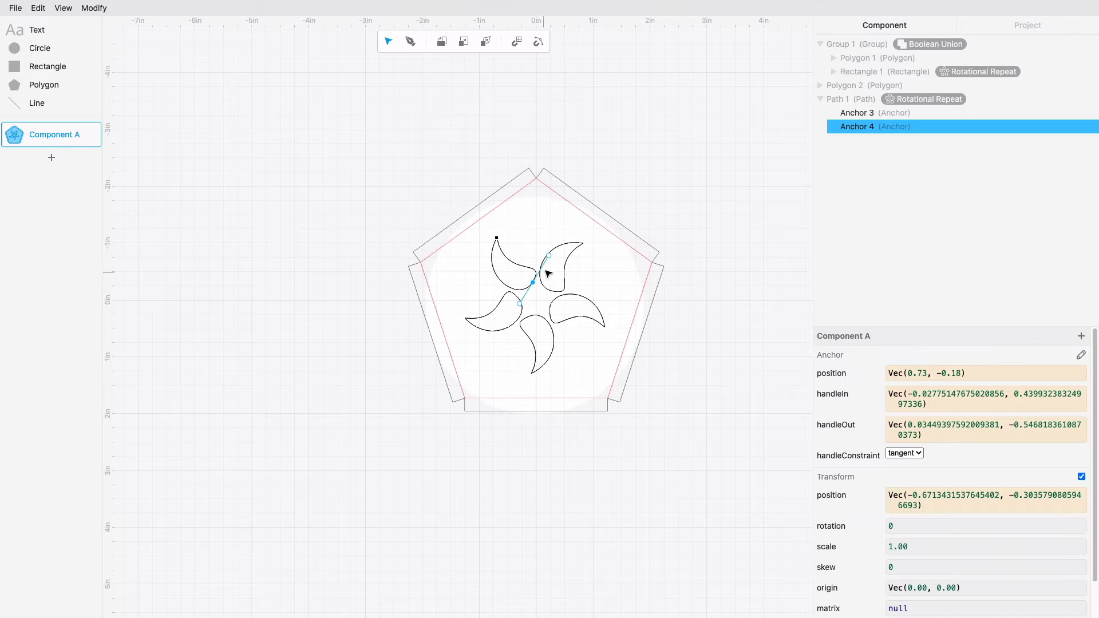
{"action": "mouse_move", "coordinate": [551, 261]}
{"action": "left_mouse_down"}
{"action": "mouse_move", "coordinate": [511, 286]}
{"action": "mouse_move", "coordinate": [479, 278]}
{"action": "mouse_move", "coordinate": [537, 269]}
{"action": "left_mouse_up"}
{"action": "left_click", "coordinate": [496, 238]}
{"action": "left_click", "coordinate": [533, 283]}
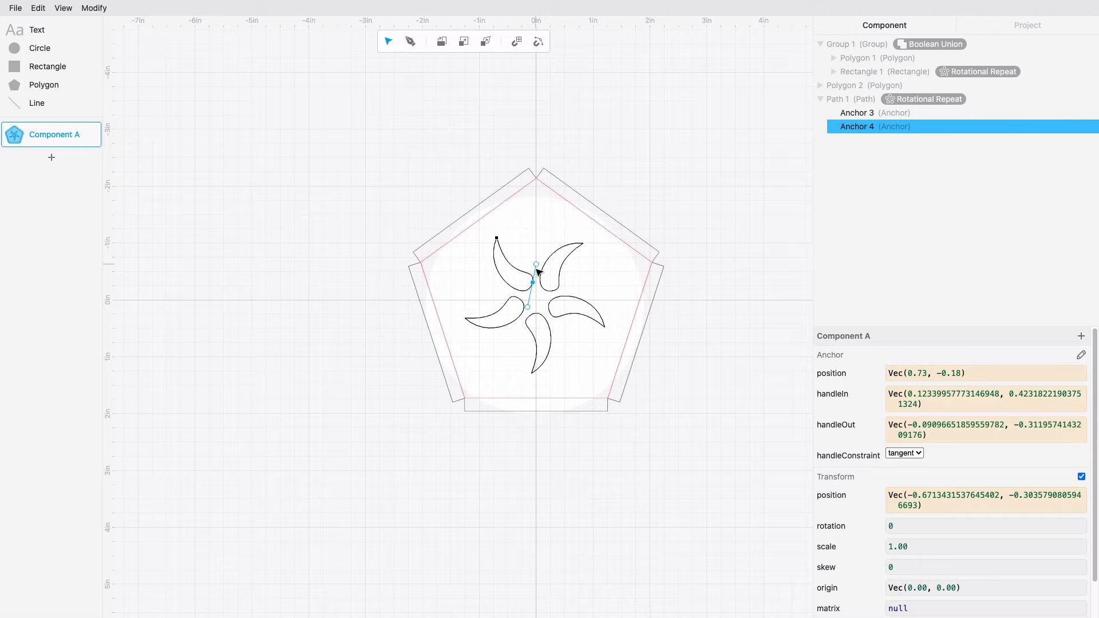
{"action": "left_click", "coordinate": [445, 95]}
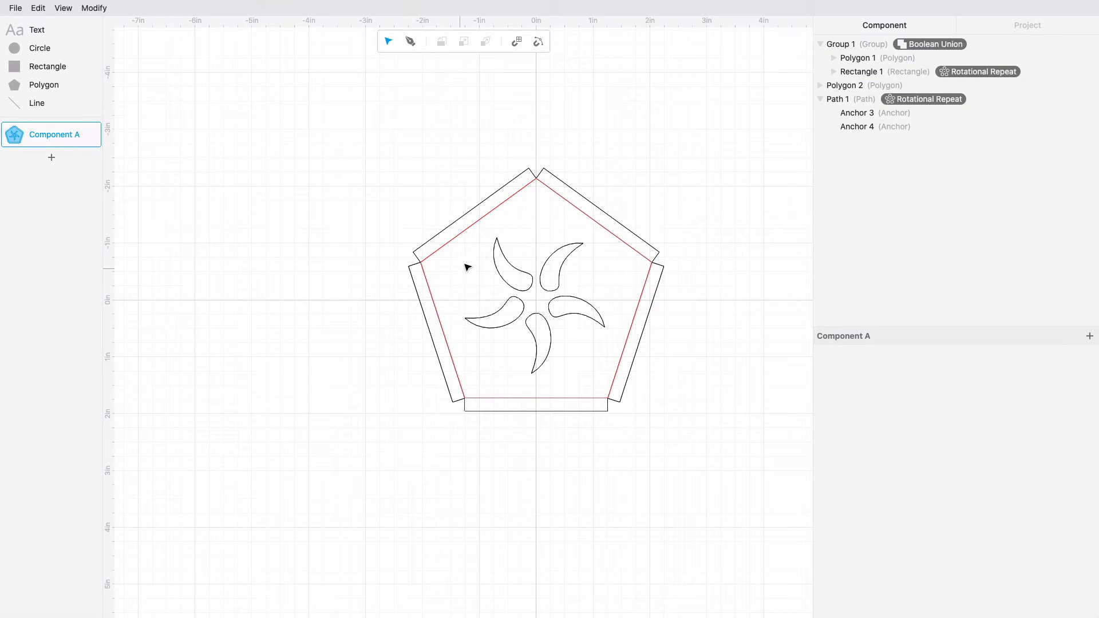
{"action": "left_click", "coordinate": [522, 269]}
{"action": "double_click", "coordinate": [522, 269]}
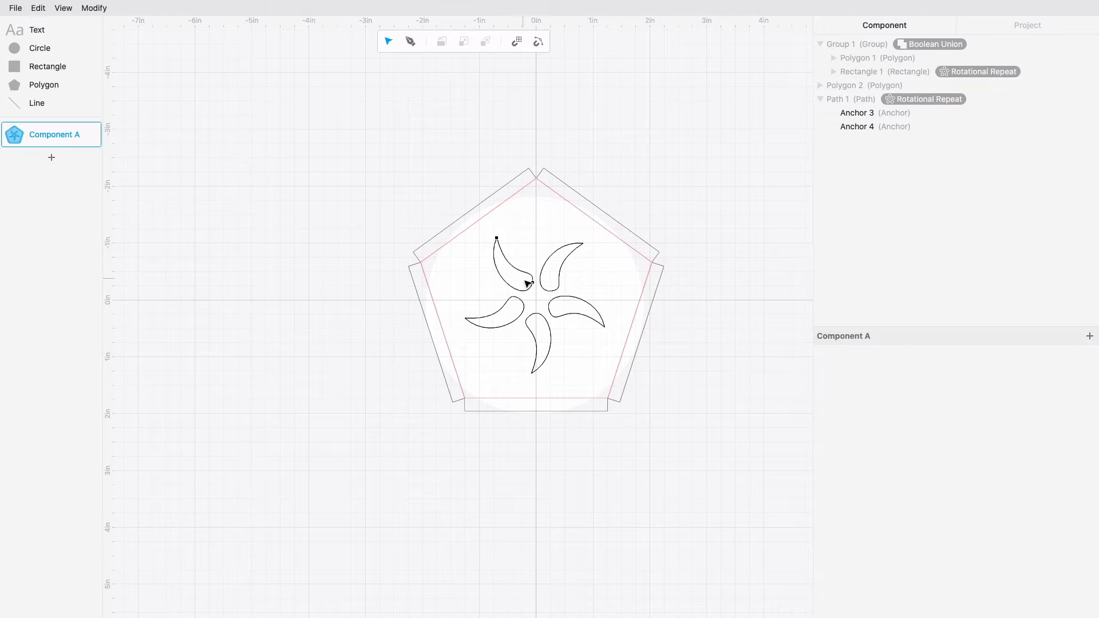
{"action": "left_click", "coordinate": [533, 283]}
{"action": "left_click", "coordinate": [525, 233]}
{"action": "key", "text": "Escape"}
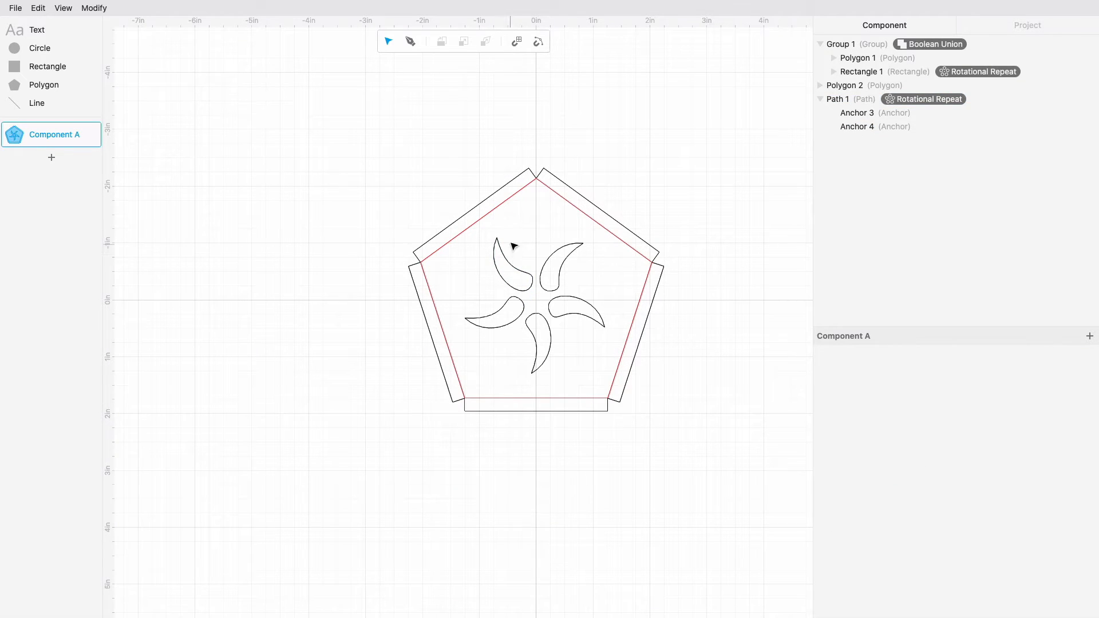
{"action": "left_click", "coordinate": [514, 266]}
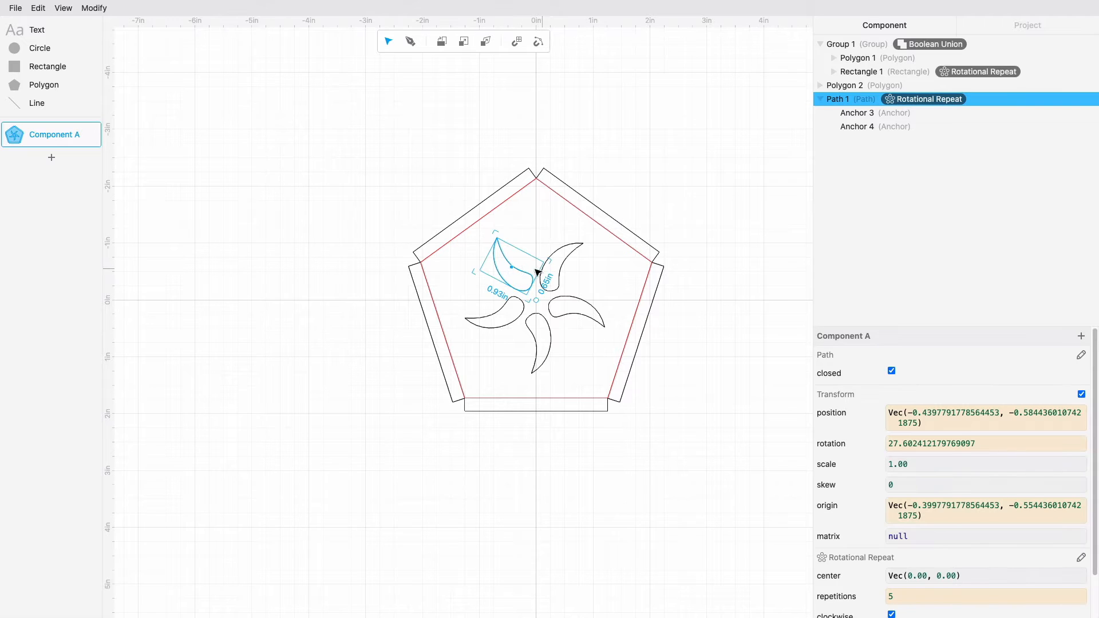
{"action": "left_click", "coordinate": [526, 230]}
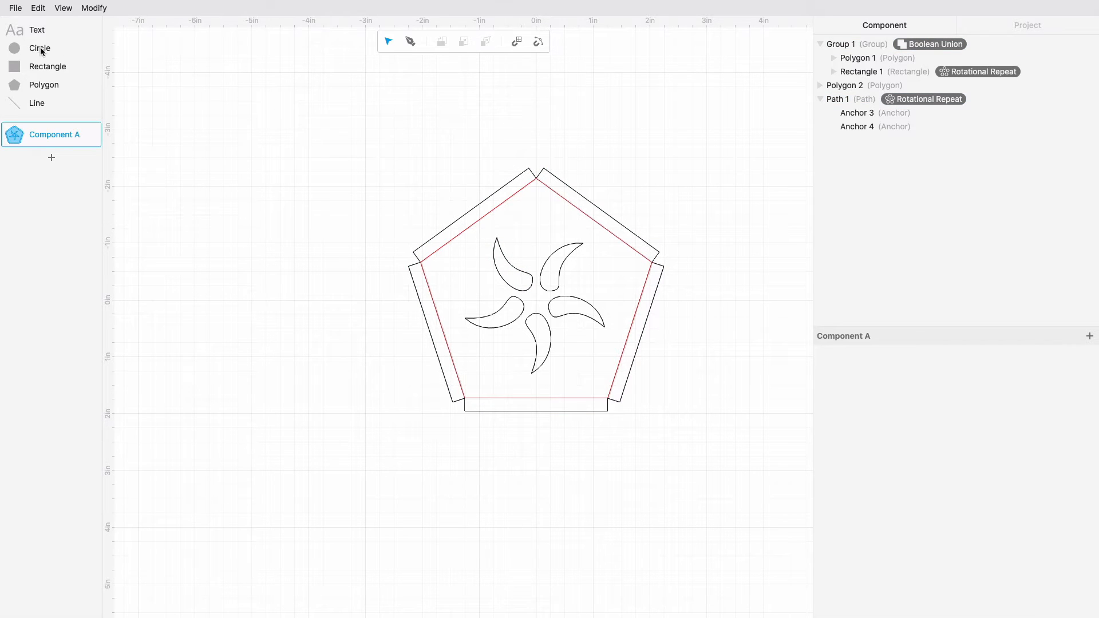
Step: Add a circle about 0.28 in wide between the two upper petals at about (-0.19, -0.73), and select it
{"action": "left_click_drag", "start_coordinate": [213, 125], "coordinate": [529, 236]}
{"action": "left_click_drag", "start_coordinate": [528, 253], "coordinate": [527, 262]}
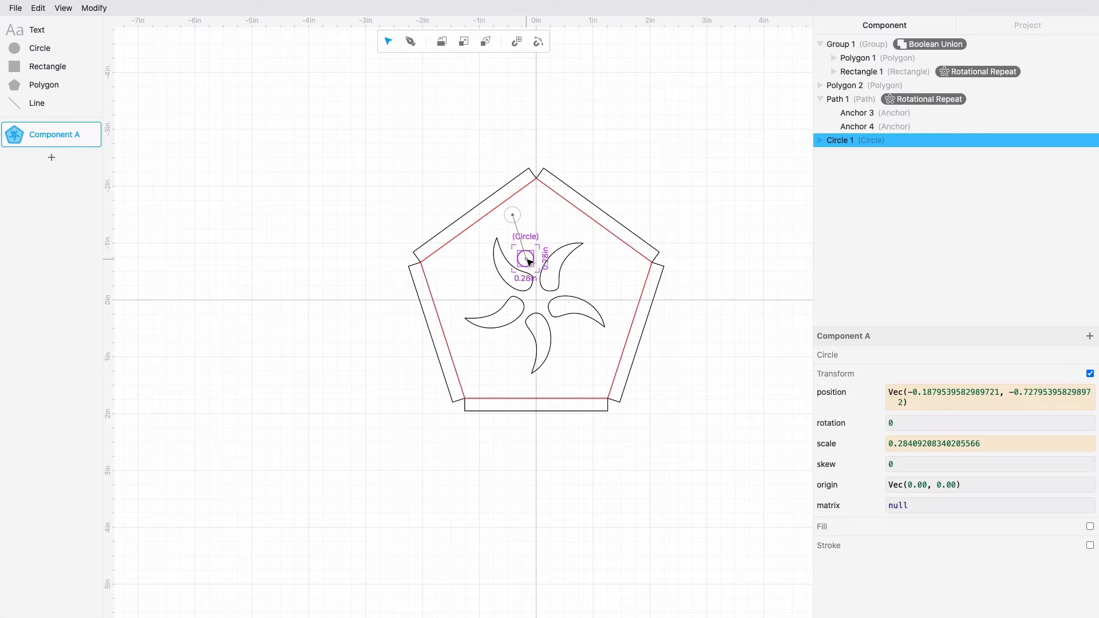
{"action": "left_click", "coordinate": [547, 229]}
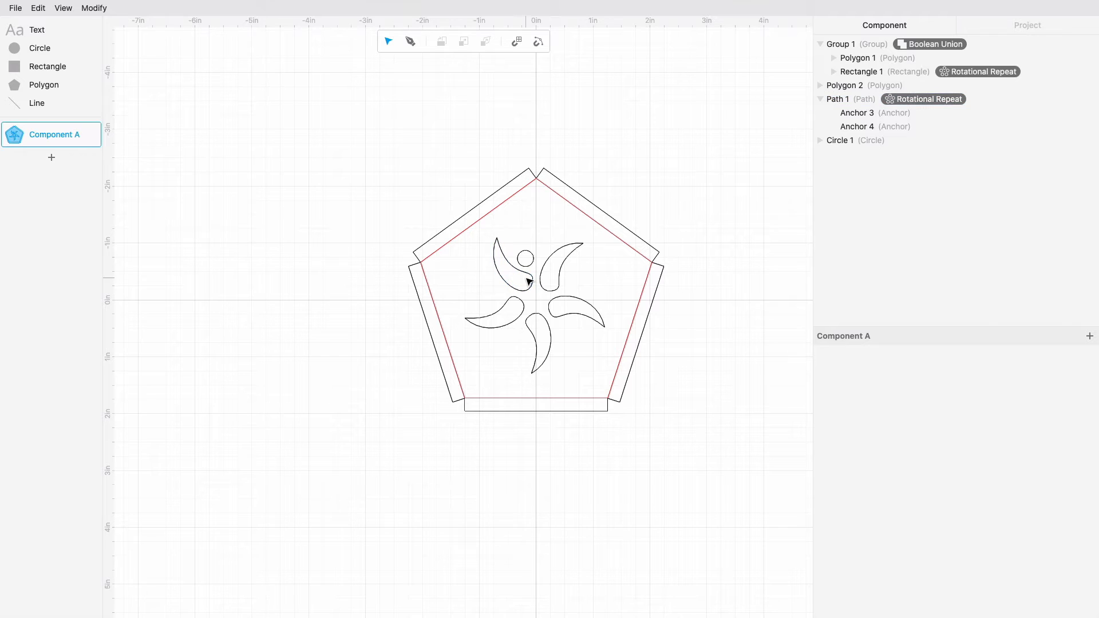
{"action": "left_click", "coordinate": [529, 255]}
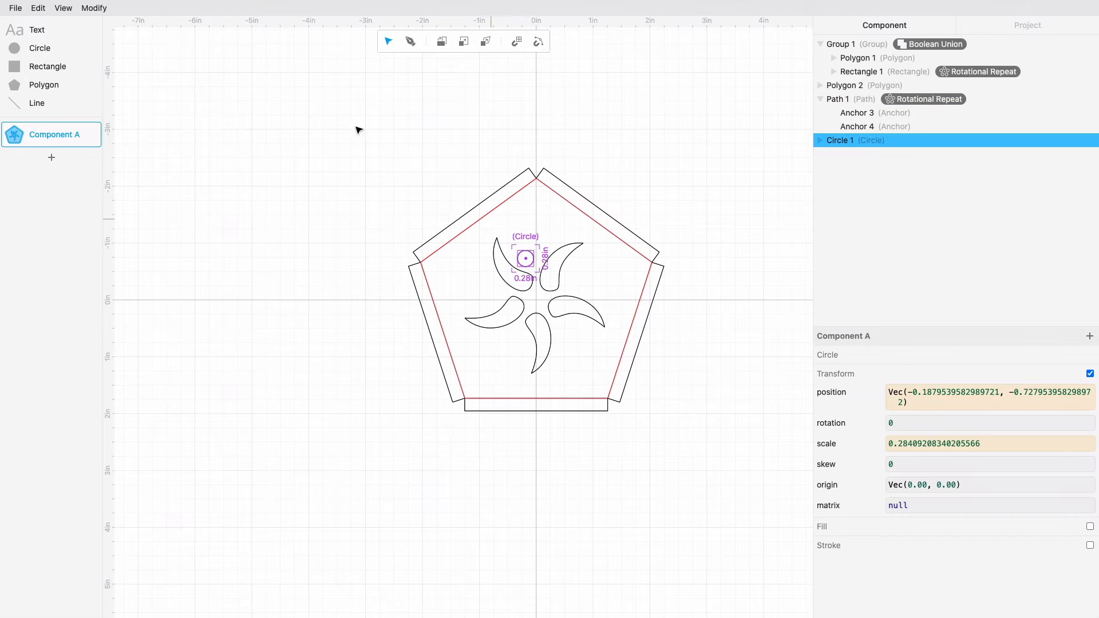
{"action": "left_click", "coordinate": [95, 9]}
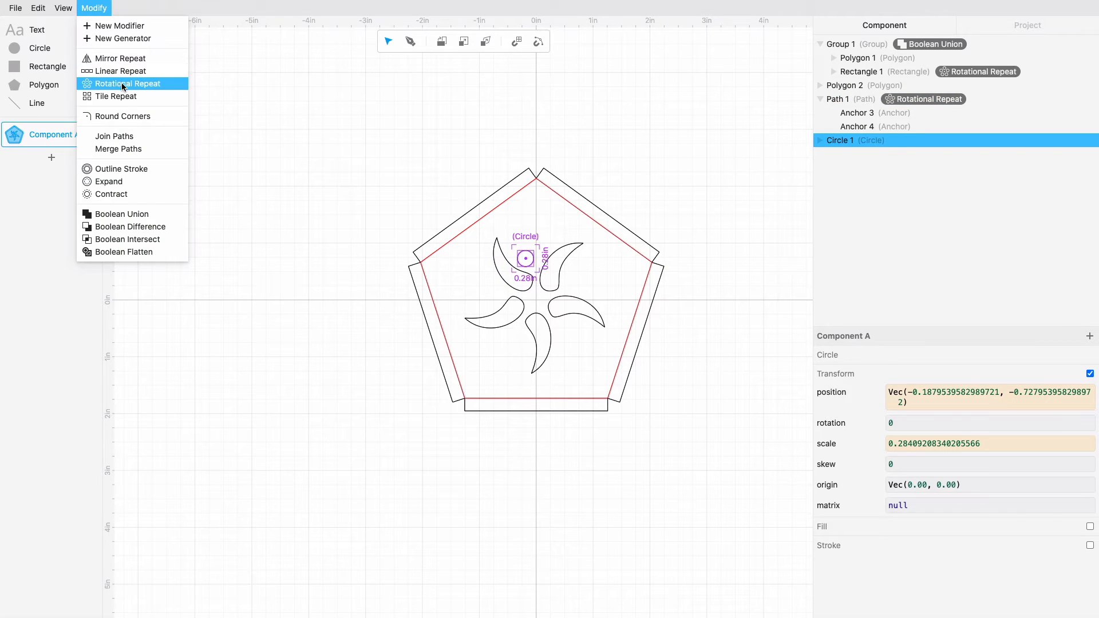
{"action": "left_click", "coordinate": [94, 13]}
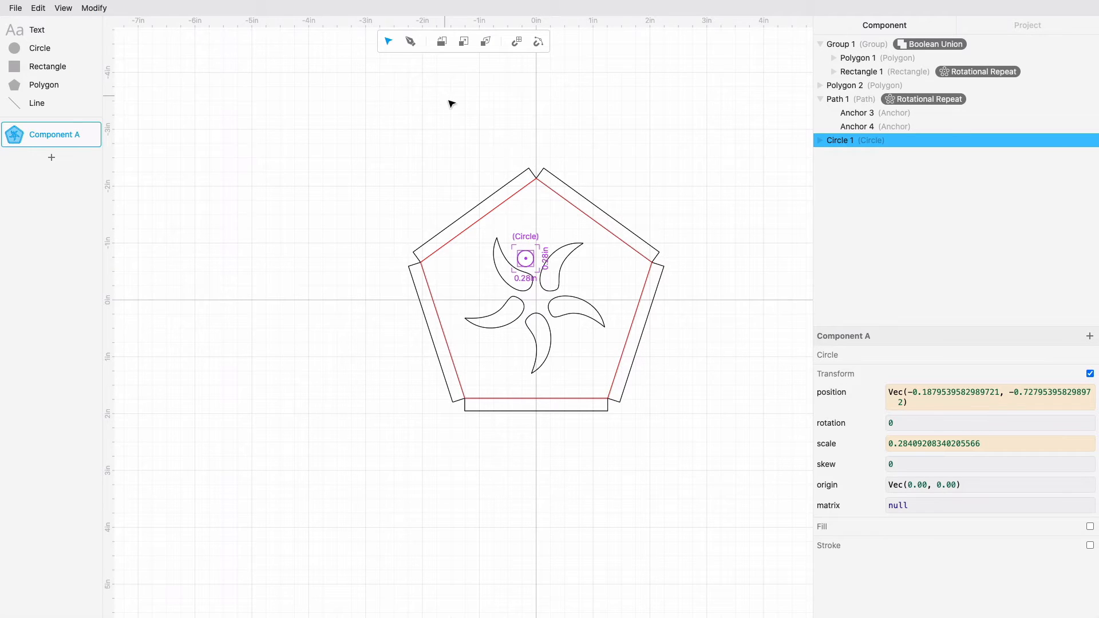
{"action": "left_click", "coordinate": [672, 176]}
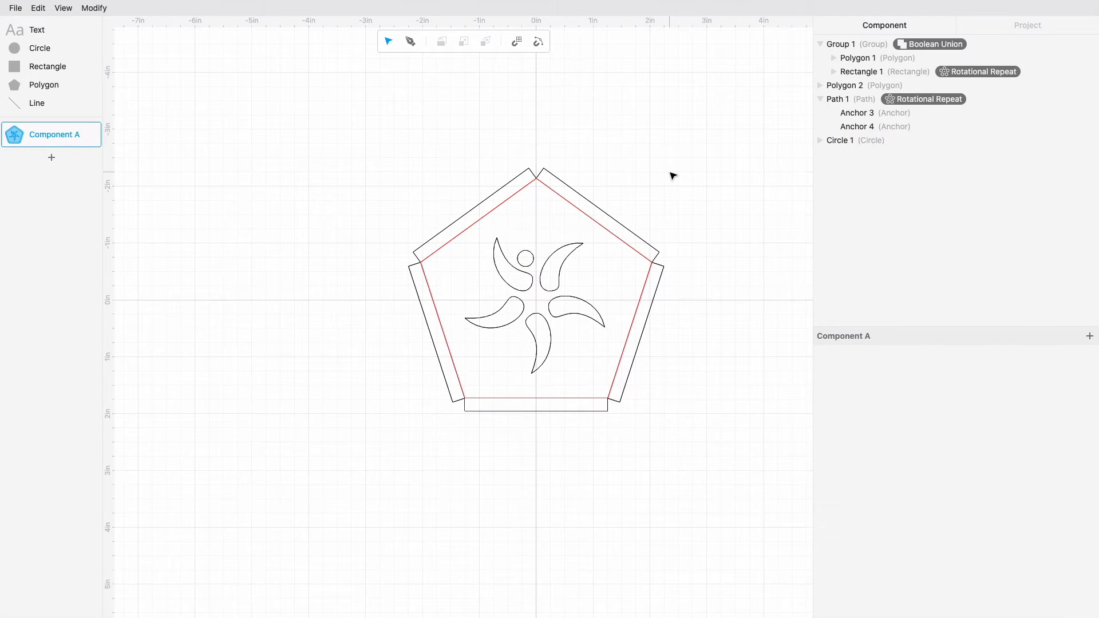
{"action": "left_click", "coordinate": [507, 266]}
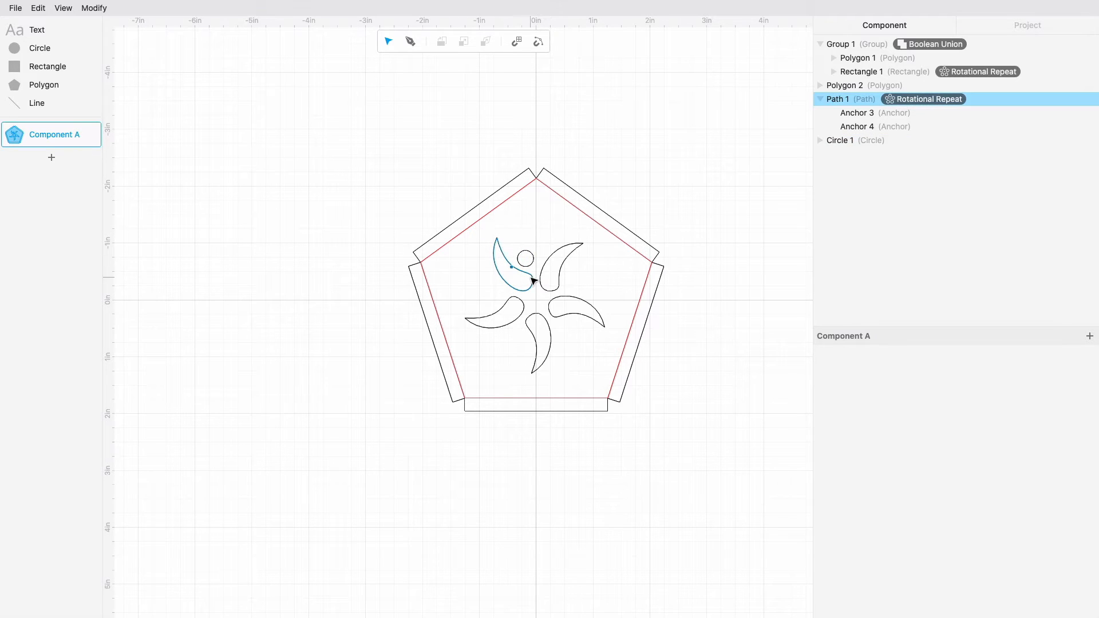
{"action": "left_click", "coordinate": [533, 266]}
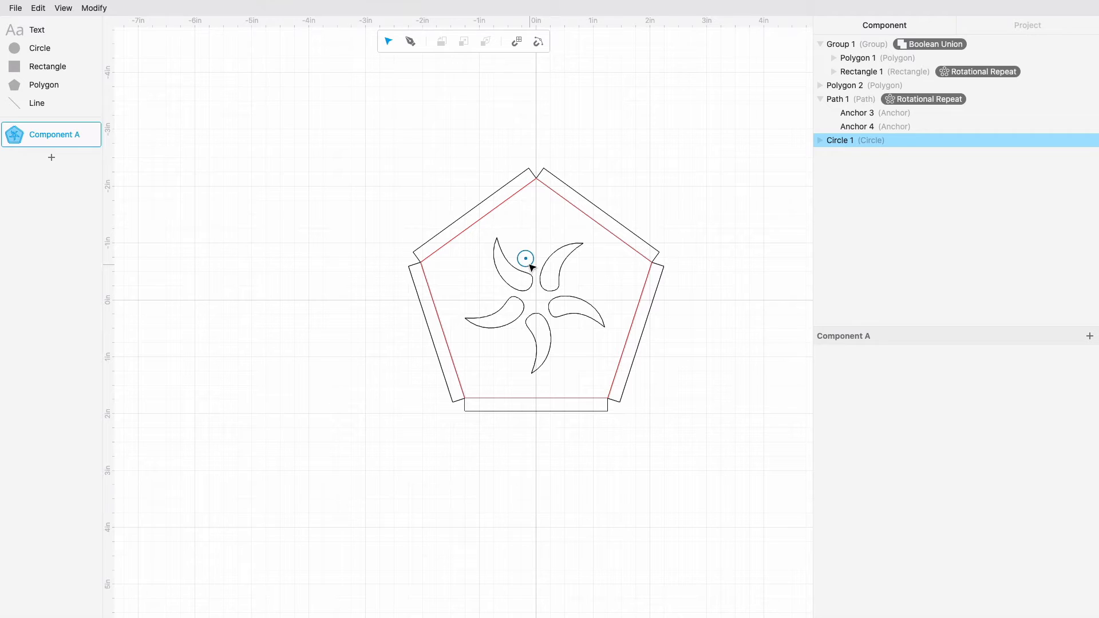
{"action": "left_click", "coordinate": [514, 247]}
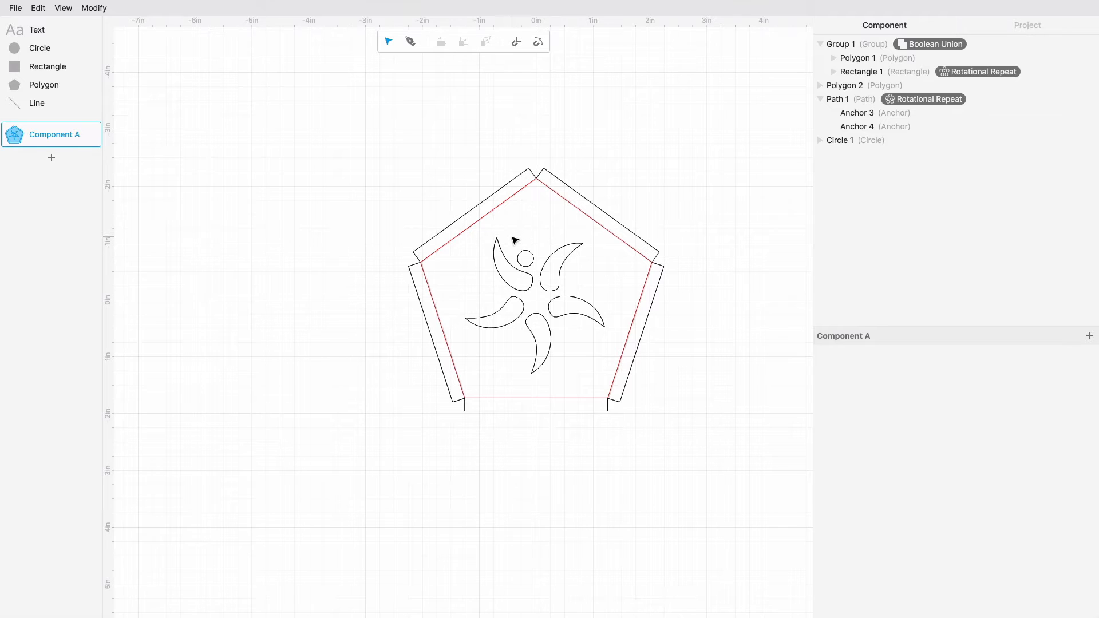
Step: Group the rotationally repeated petal path on its own and select the new group
{"action": "left_click", "coordinate": [503, 258]}
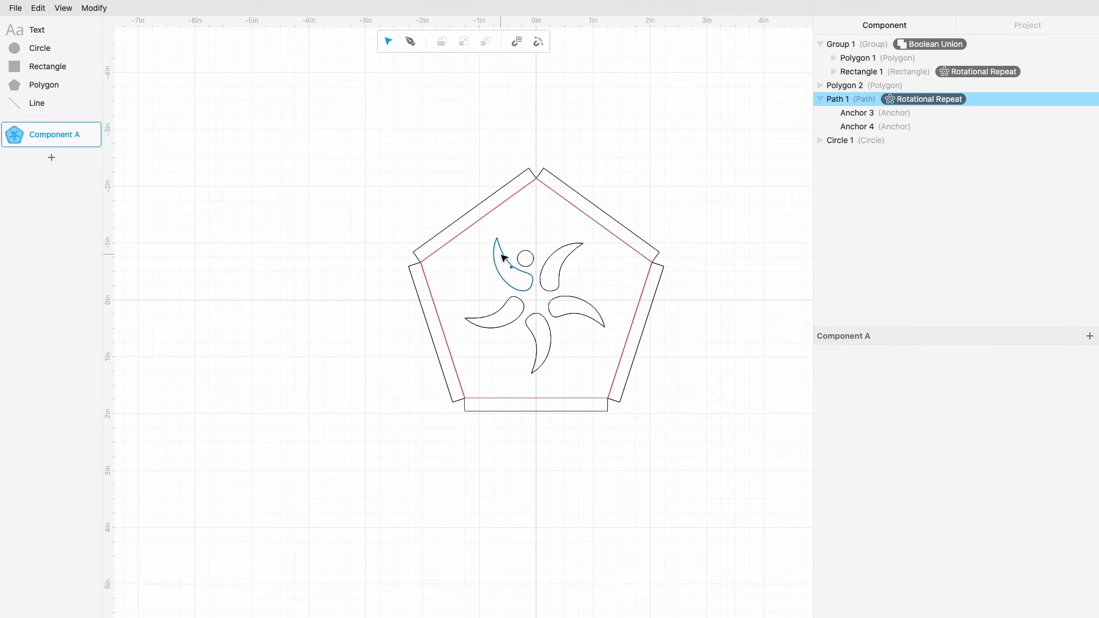
{"action": "left_click", "coordinate": [503, 258]}
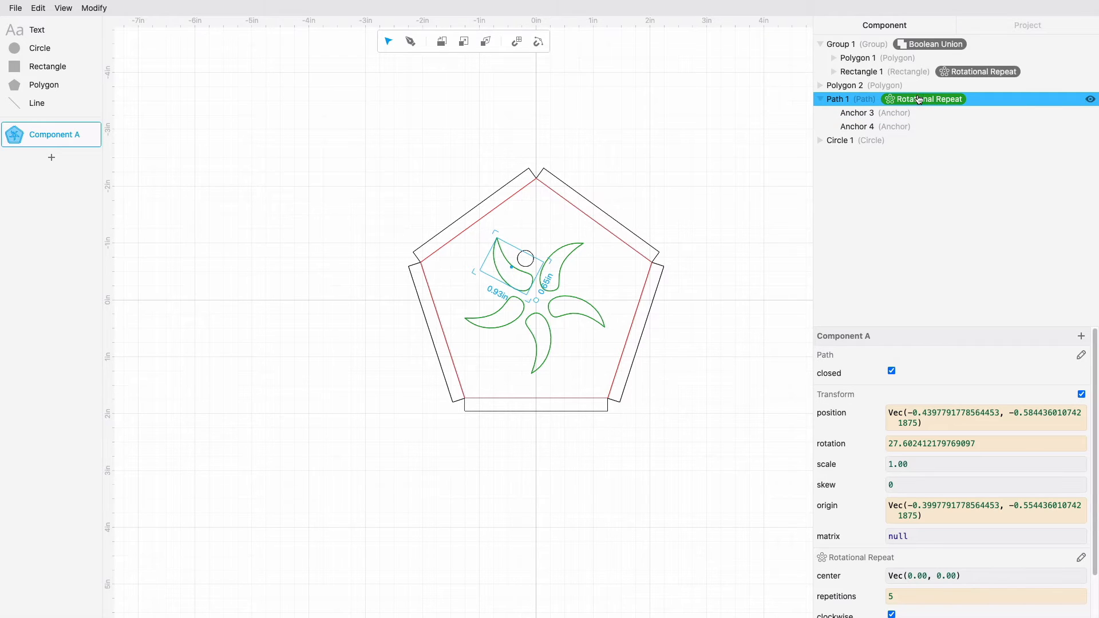
{"action": "left_click", "coordinate": [41, 10]}
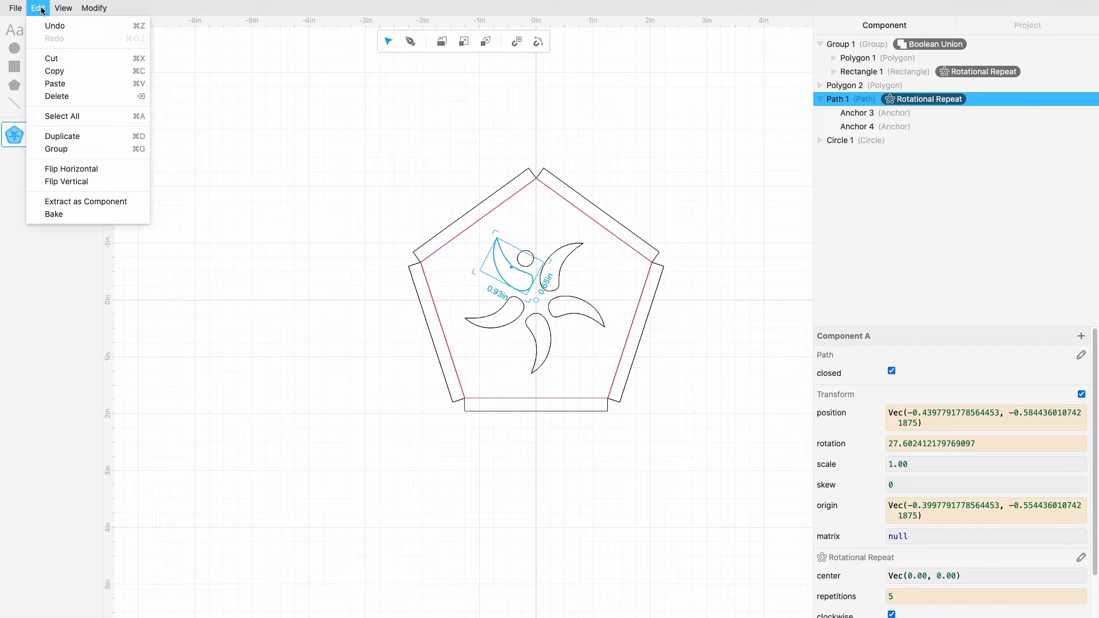
{"action": "left_click", "coordinate": [105, 152]}
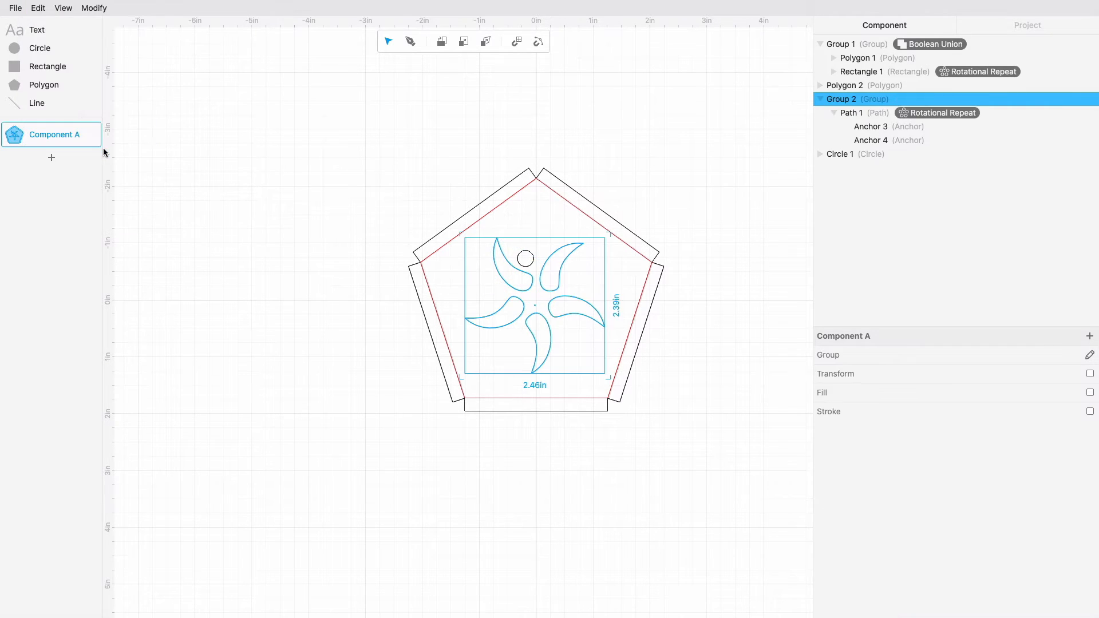
{"action": "left_click", "coordinate": [863, 114]}
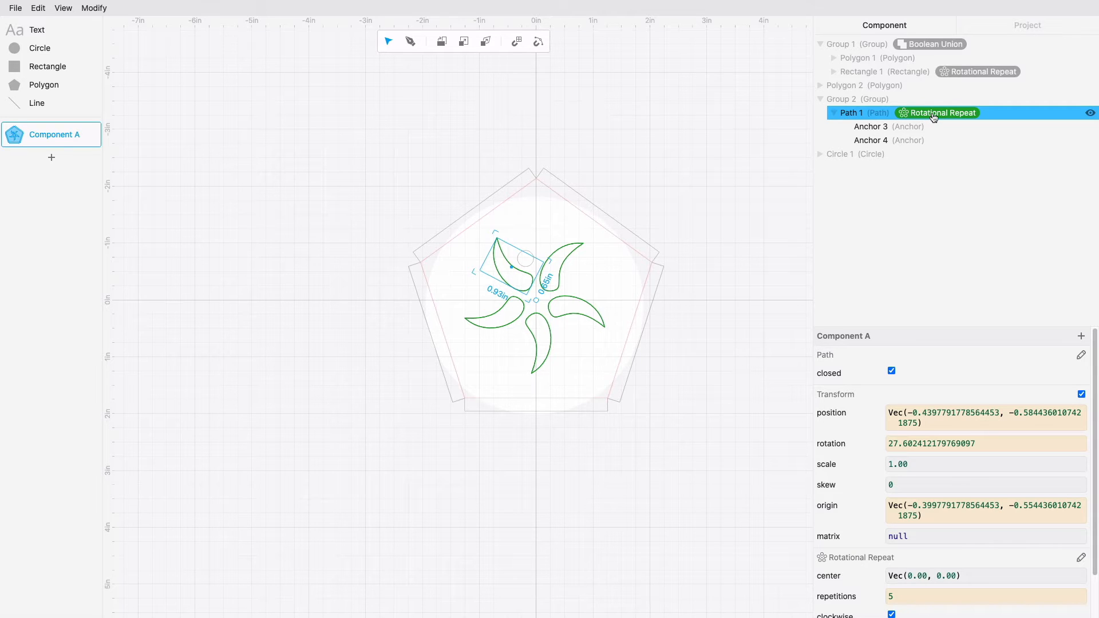
{"action": "left_click", "coordinate": [898, 101]}
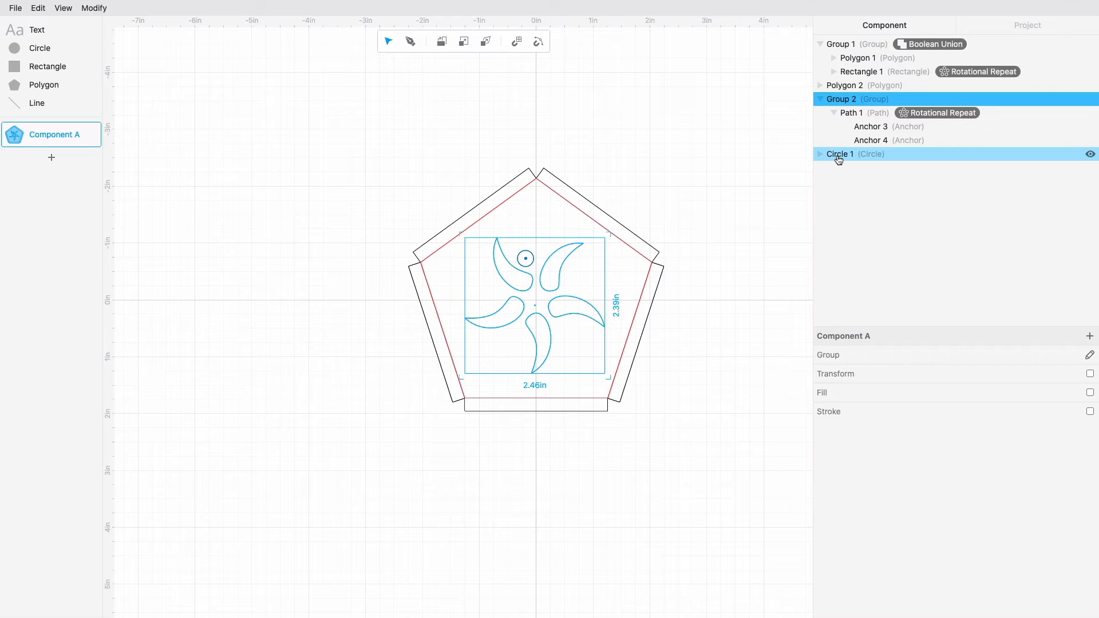
Step: Move the small circle into the petal's group, above the petal path
{"action": "left_click_drag", "start_coordinate": [839, 160], "coordinate": [837, 105]}
{"action": "left_click", "coordinate": [852, 101]}
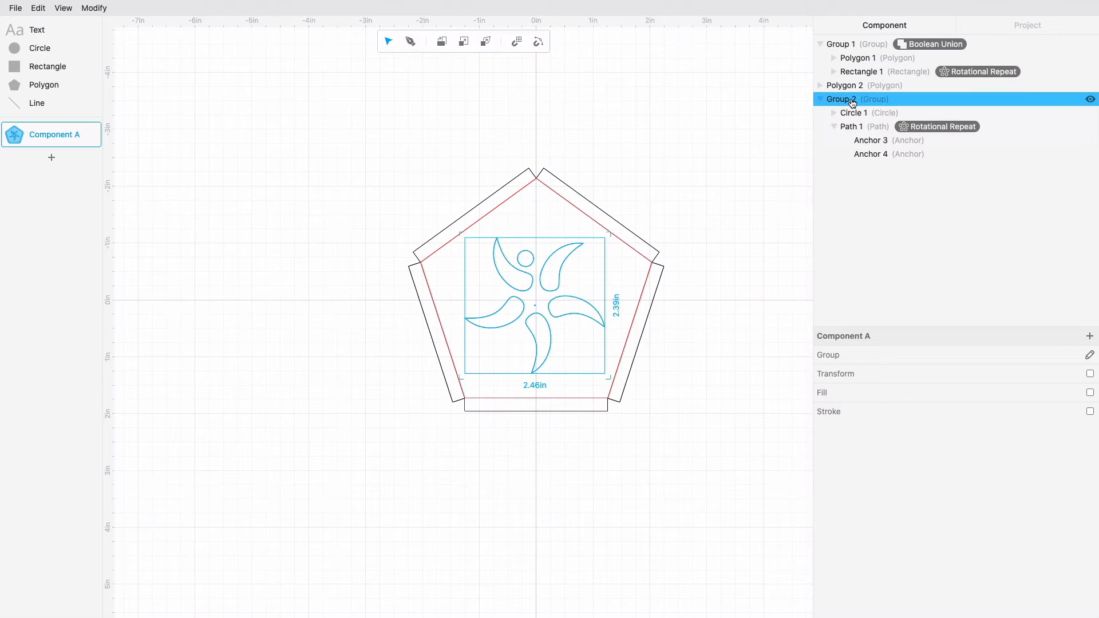
{"action": "left_click", "coordinate": [857, 117]}
{"action": "left_click", "coordinate": [858, 126]}
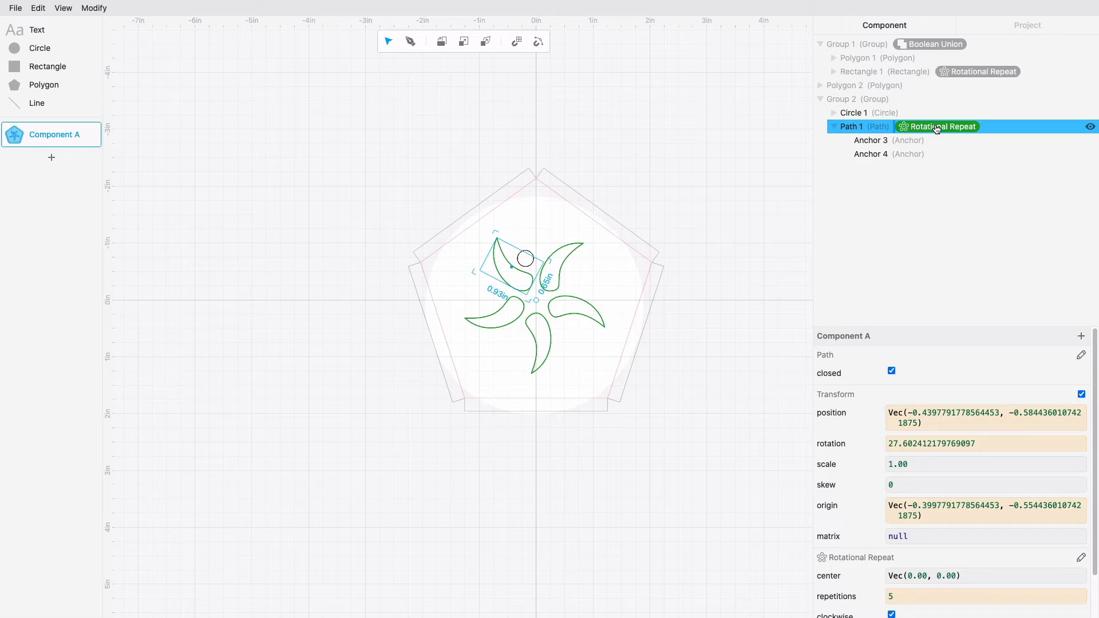
Step: Transfer the Rotational Repeat modifier from the petal path to its parent group so it repeats both petal and circle
{"action": "left_click_drag", "start_coordinate": [937, 132], "coordinate": [915, 103]}
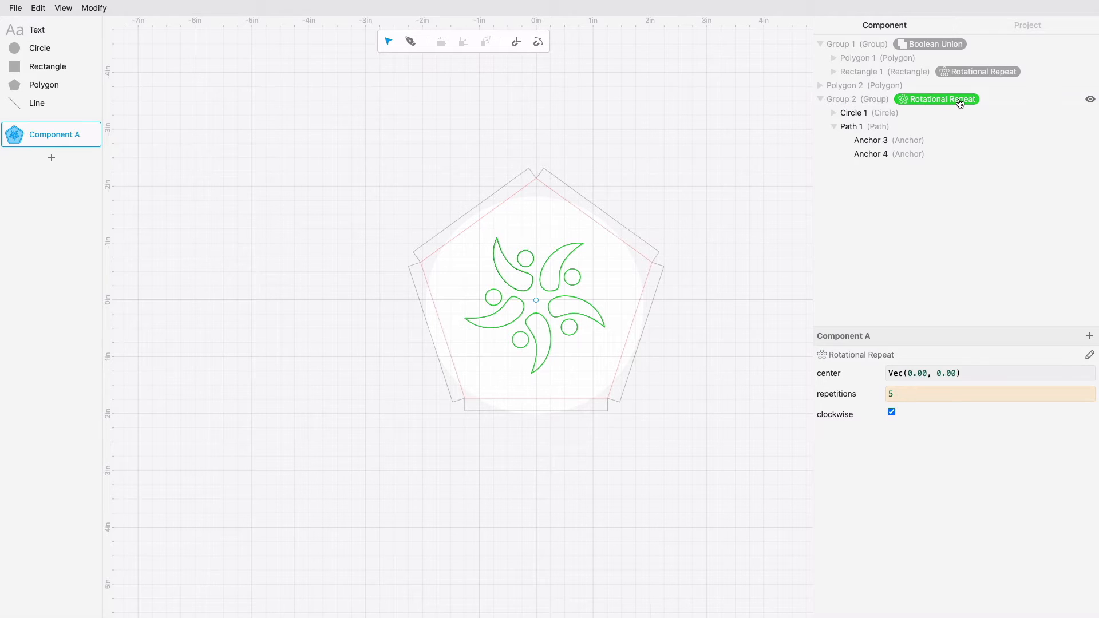
{"action": "left_click", "coordinate": [920, 117]}
{"action": "left_click", "coordinate": [921, 128]}
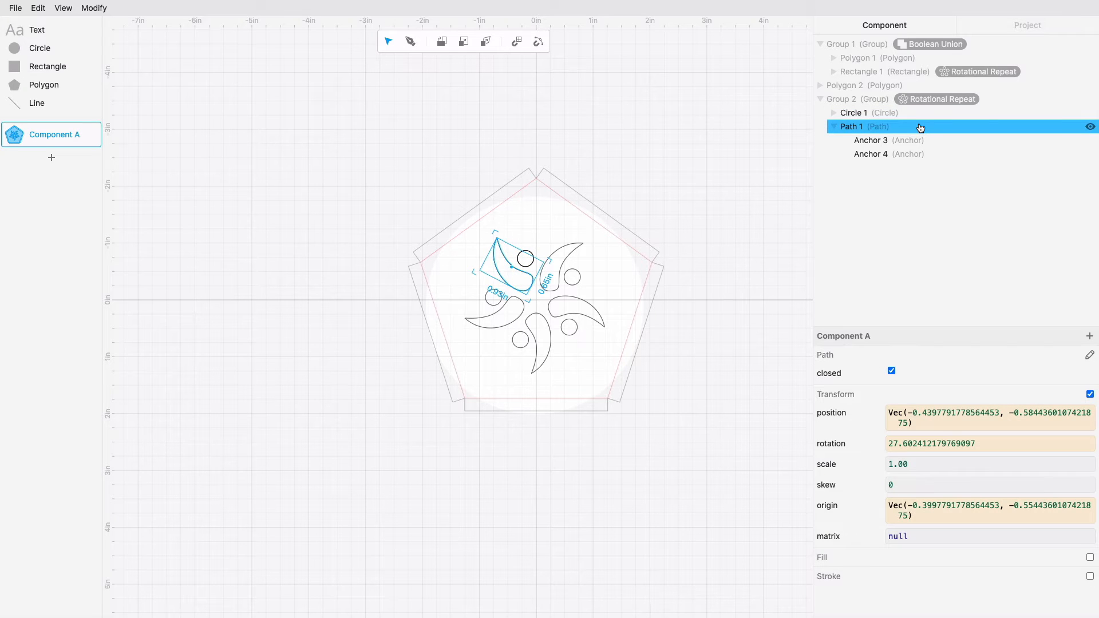
{"action": "left_click", "coordinate": [561, 233]}
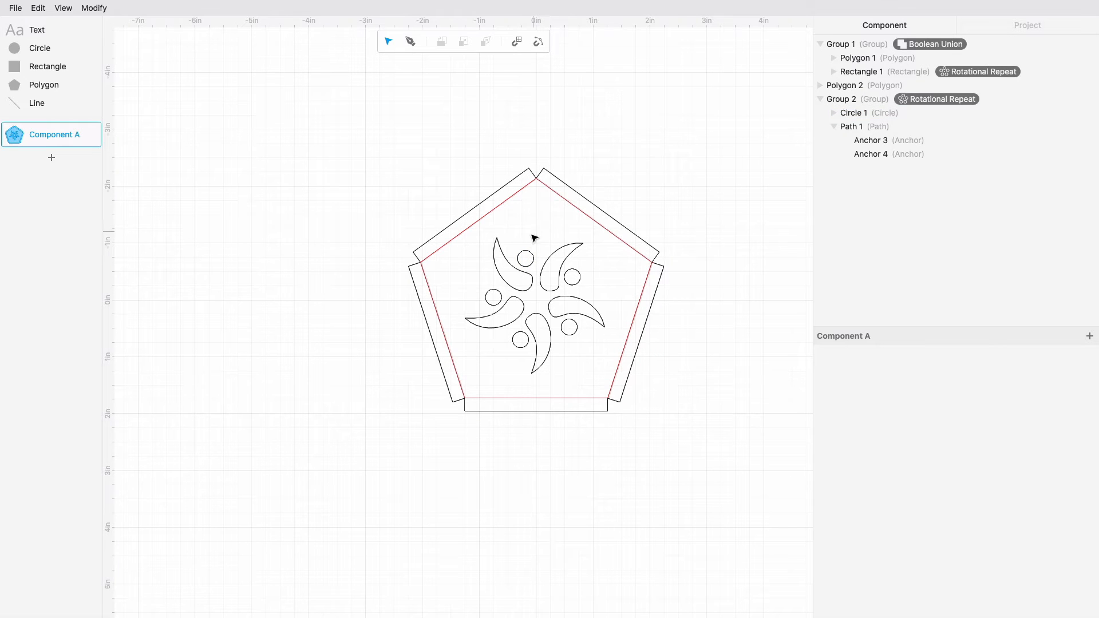
{"action": "left_click", "coordinate": [529, 255]}
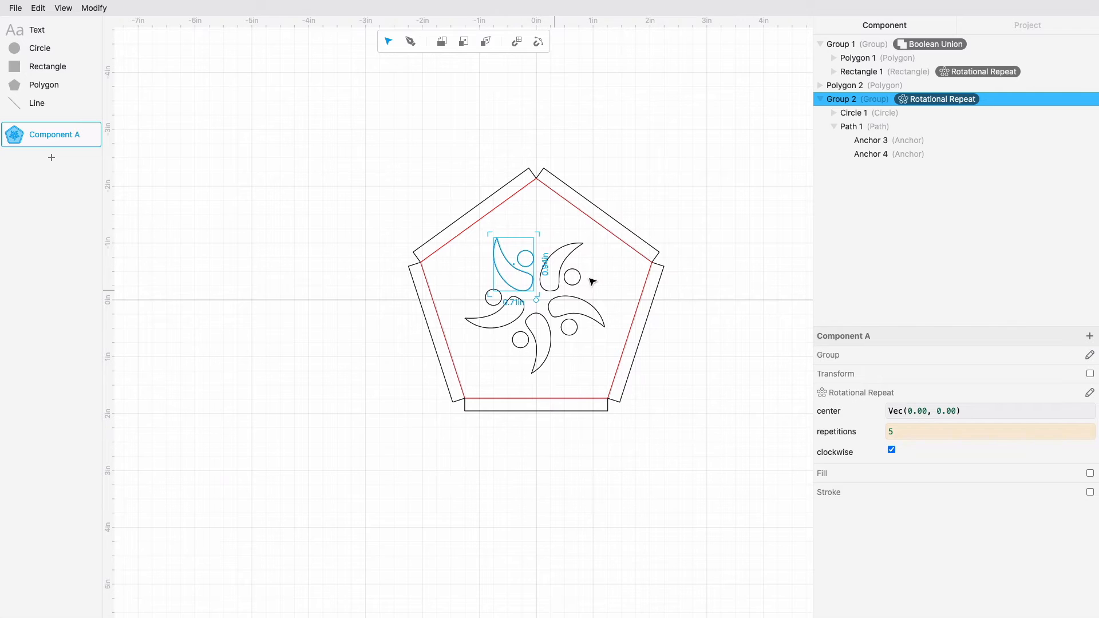
{"action": "left_click", "coordinate": [558, 228]}
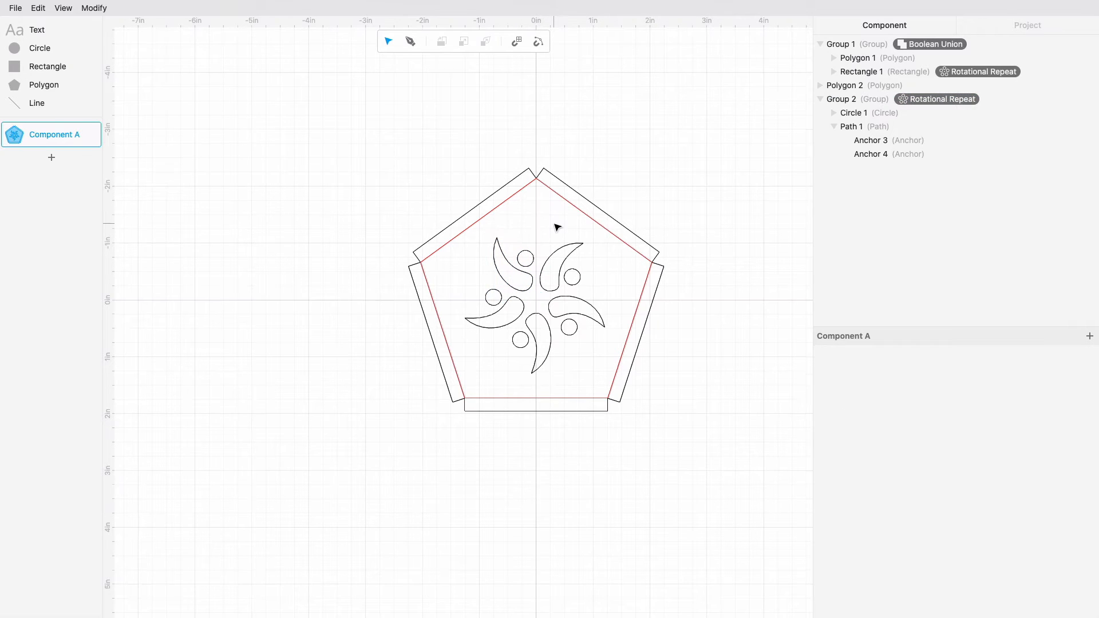
Step: Enter the repeated group and add a second circle about 0.26 in wide at about (-0.44, -0.97), beside the source petal's tip
{"action": "double_click", "coordinate": [526, 258]}
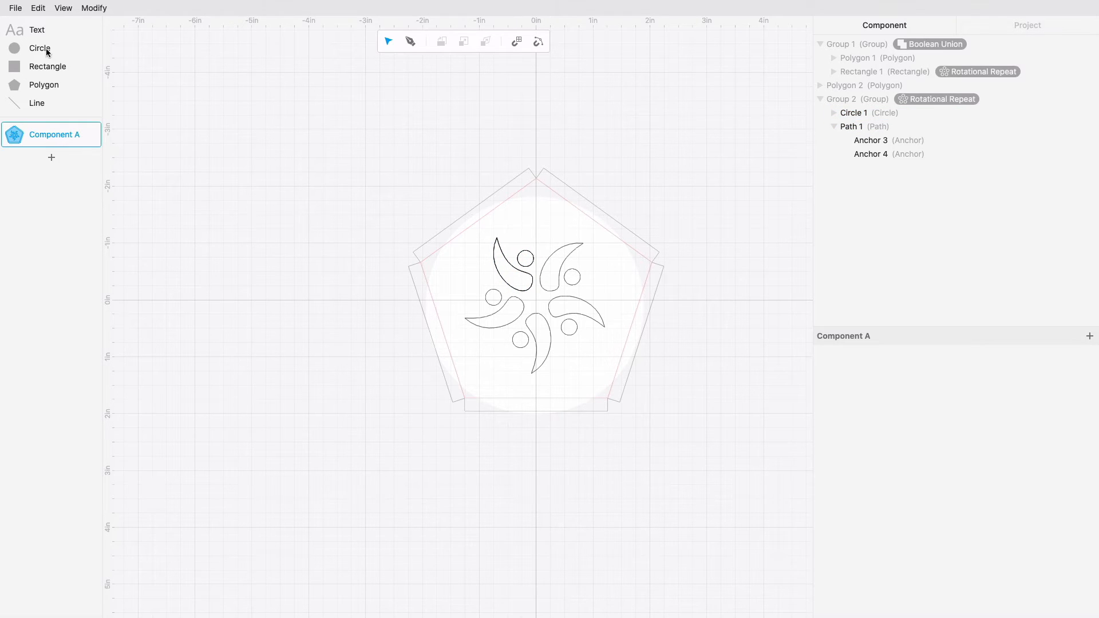
{"action": "left_click_drag", "start_coordinate": [46, 48], "coordinate": [514, 247]}
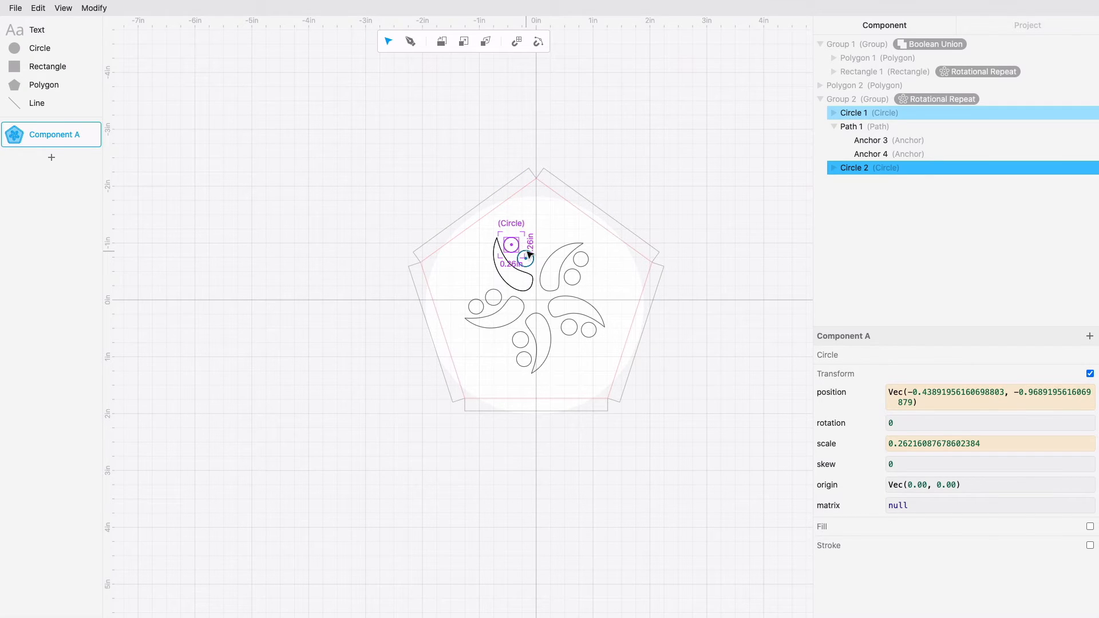
{"action": "left_click", "coordinate": [528, 257]}
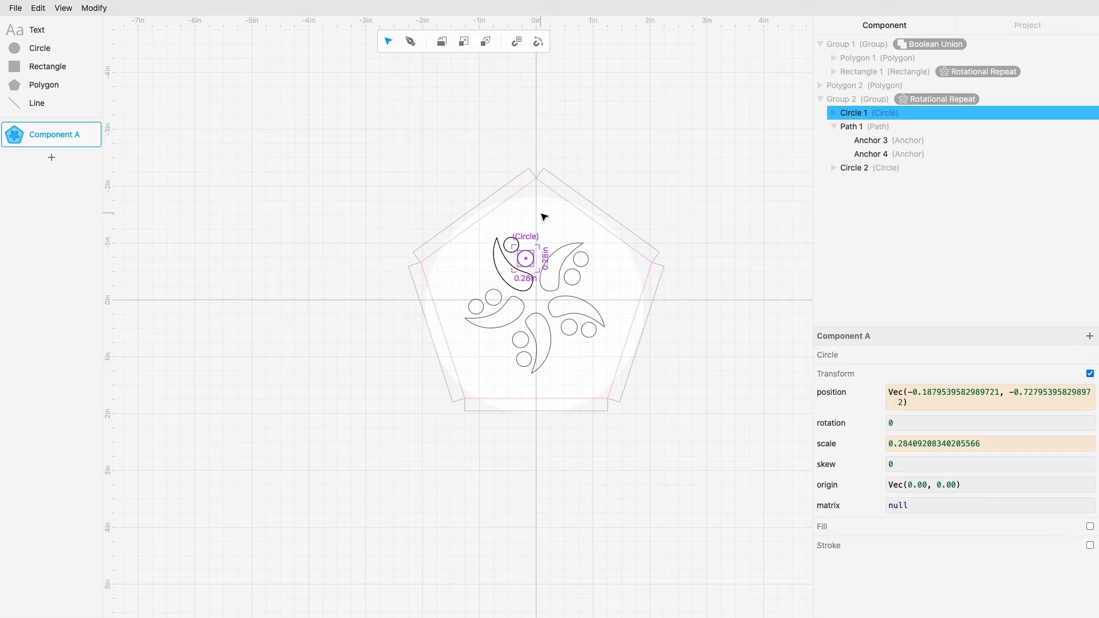
{"action": "left_click", "coordinate": [553, 239]}
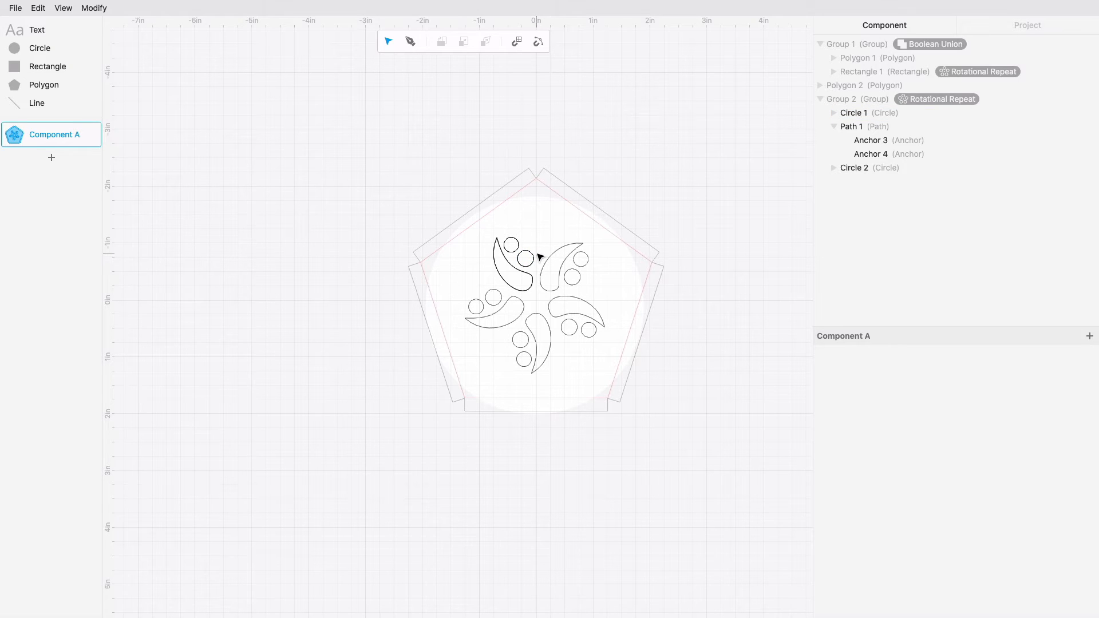
Step: Shift the source petal's inner circle slightly toward the pattern's centre, and shrink the outer circle to about 0.22 in at about (-0.39, -0.81)
{"action": "scroll", "coordinate": [540, 258], "scroll_direction": "up", "scroll_amount": 5}
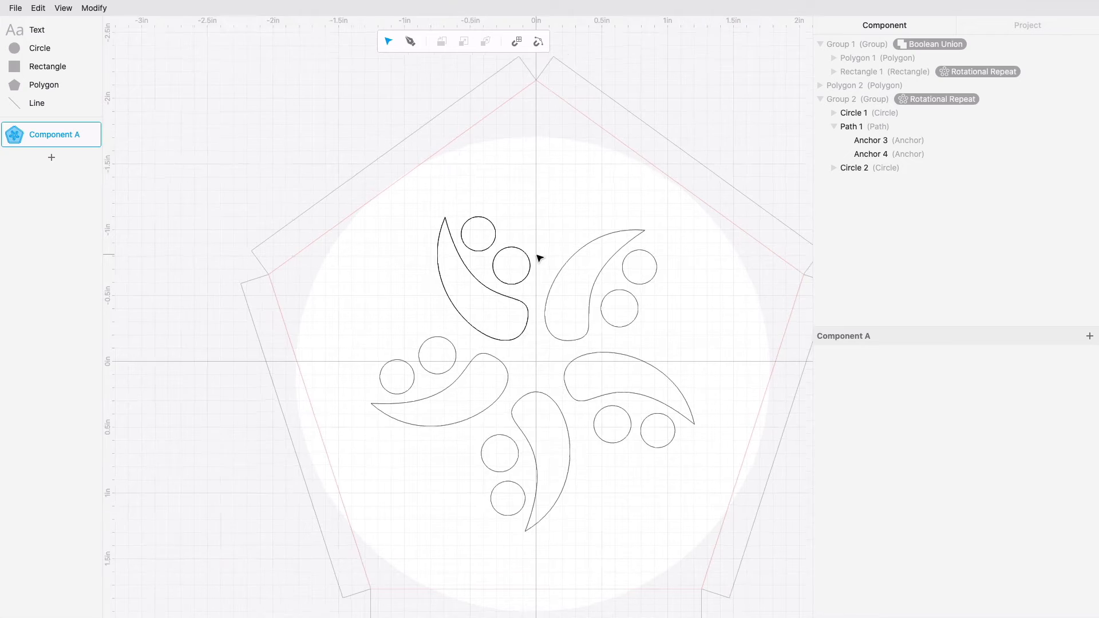
{"action": "scroll", "coordinate": [540, 258], "scroll_direction": "up", "scroll_amount": 2}
{"action": "scroll", "coordinate": [540, 257], "scroll_direction": "down", "scroll_amount": 5}
{"action": "scroll", "coordinate": [540, 258], "scroll_direction": "up", "scroll_amount": 1}
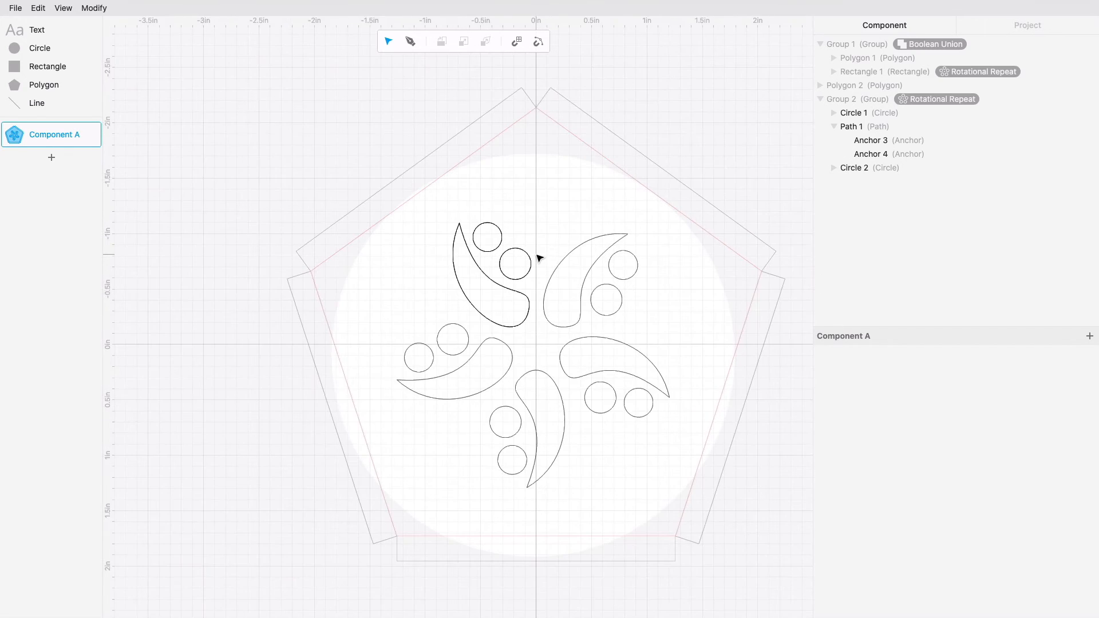
{"action": "scroll", "coordinate": [540, 258], "scroll_direction": "up", "scroll_amount": 2}
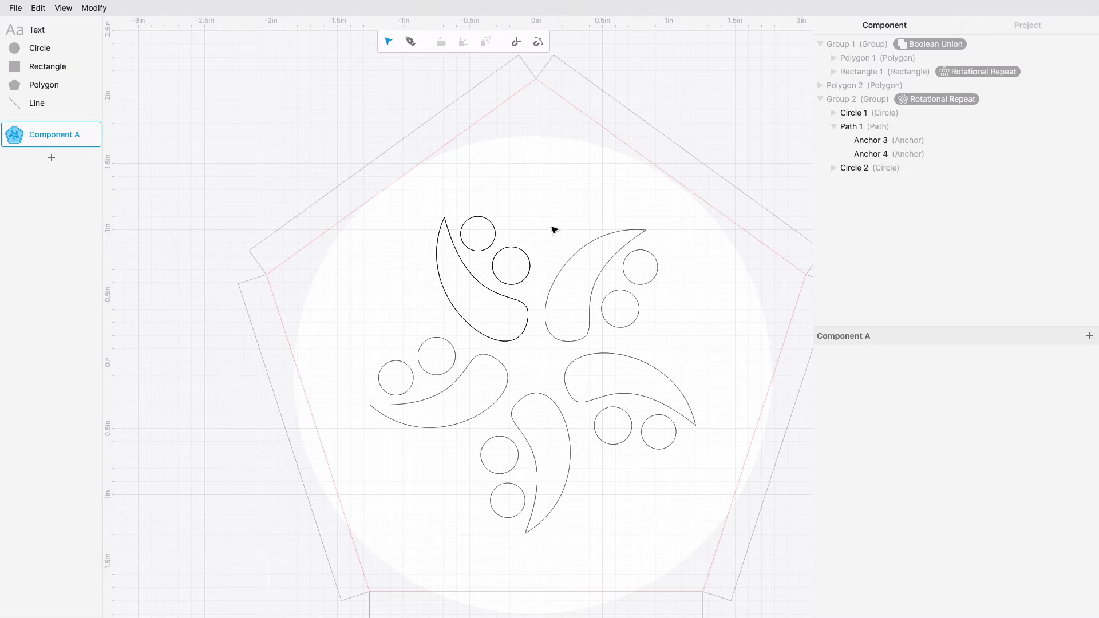
{"action": "left_click_drag", "start_coordinate": [557, 218], "coordinate": [558, 174]}
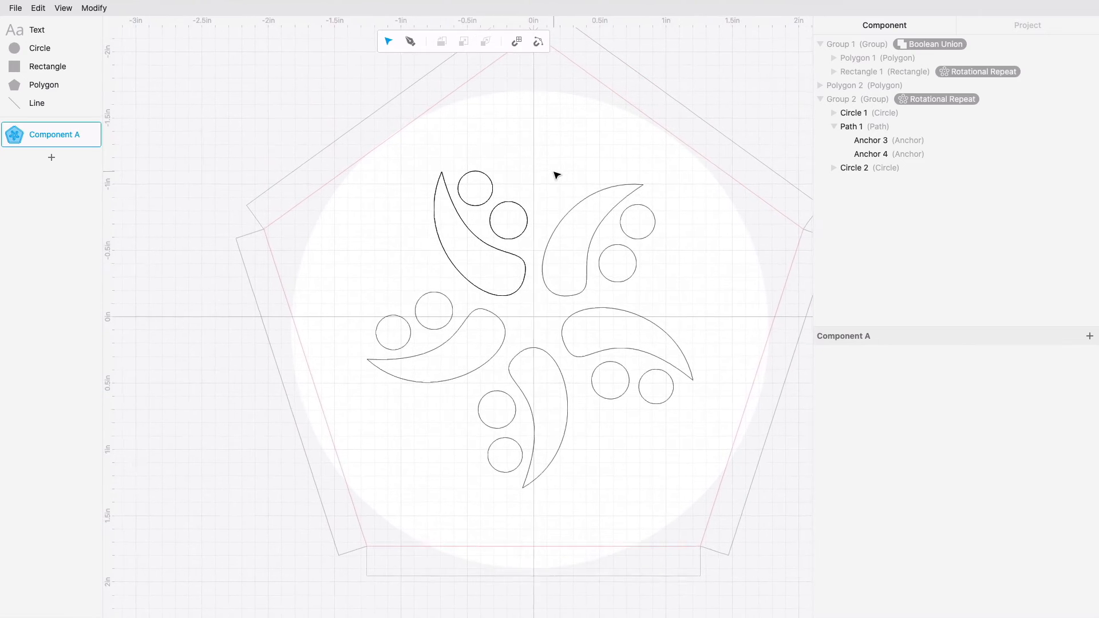
{"action": "left_click", "coordinate": [525, 213]}
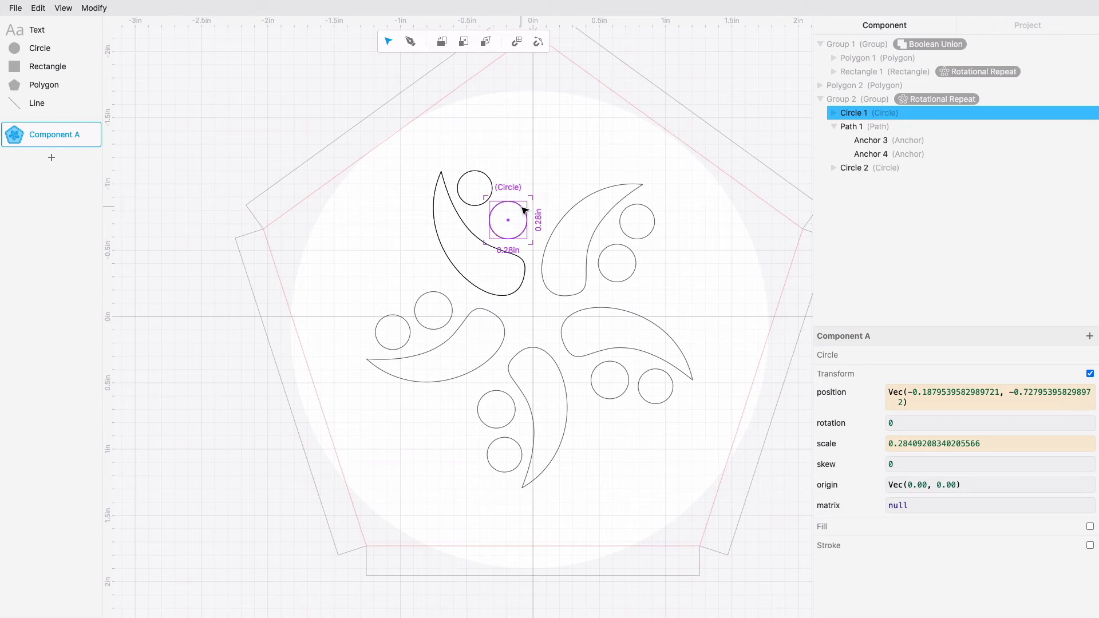
{"action": "left_click_drag", "start_coordinate": [526, 213], "coordinate": [497, 216]}
{"action": "left_click", "coordinate": [492, 191]}
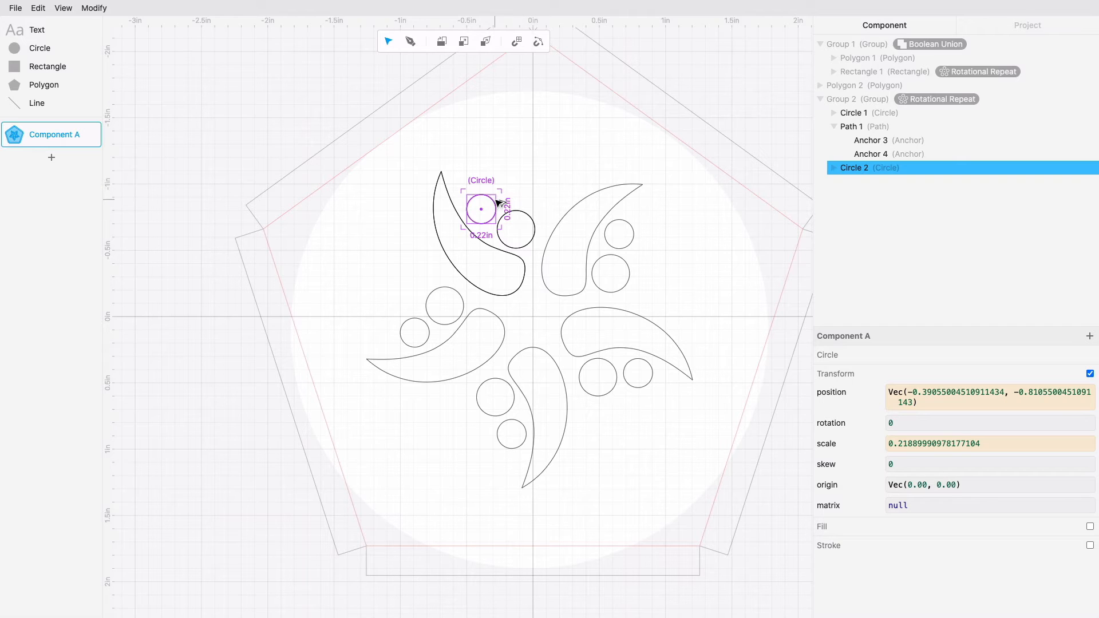
Step: Duplicate the outer circle, placing the copy at about (-0.53, -1.01) near the petal tip and scaling it to about 0.17 in
{"action": "left_click_drag", "start_coordinate": [493, 201], "coordinate": [475, 181], "text": "alt"}
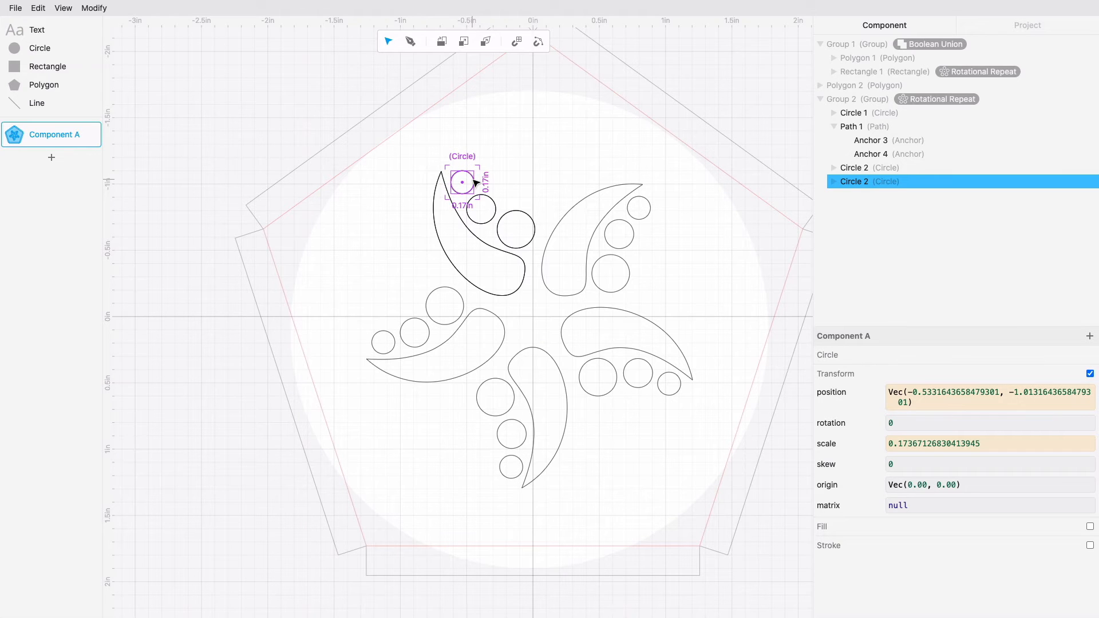
{"action": "left_click", "coordinate": [39, 8]}
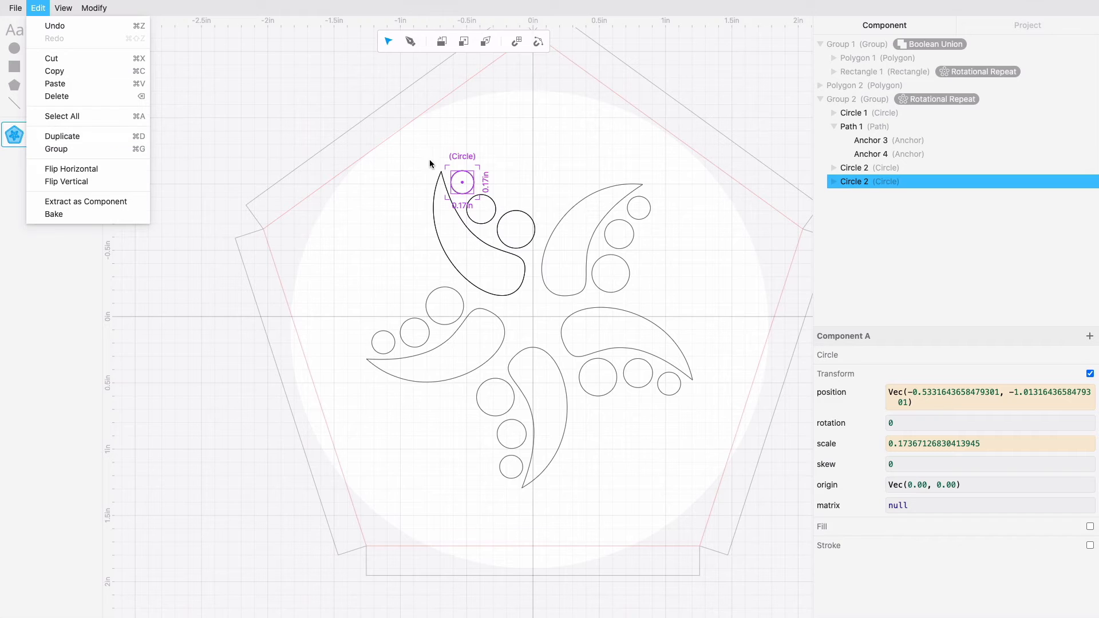
{"action": "left_click", "coordinate": [475, 183]}
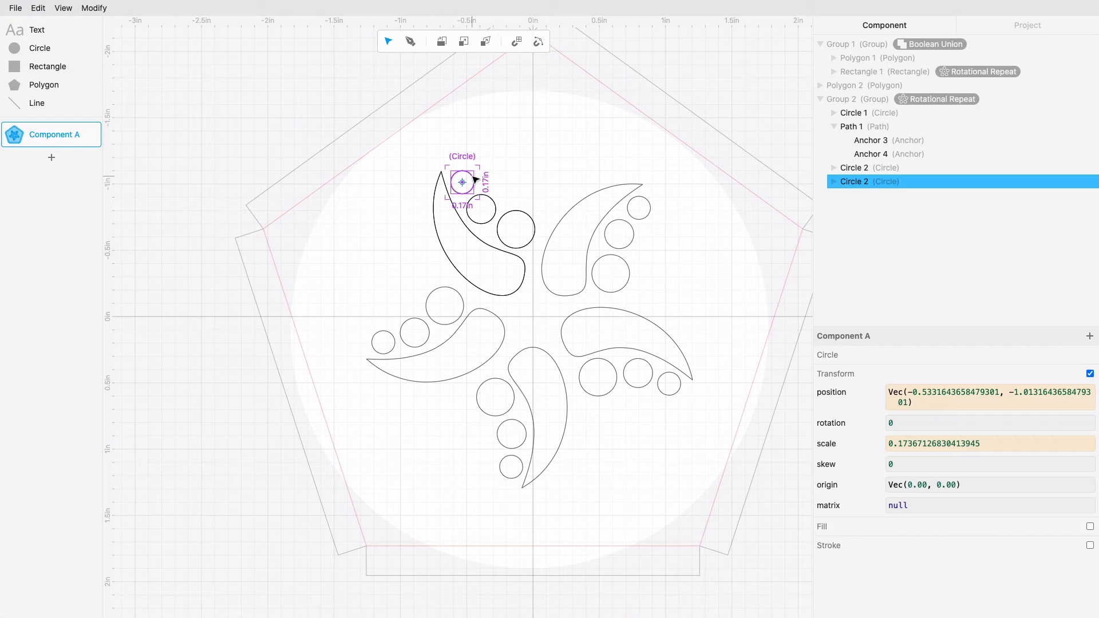
Step: Duplicate the 0.17 in circle, place the copy beyond the petal tip at about (-0.59, -1.20), scale it to about 0.13 in, and deselect it
{"action": "key", "text": "ctrl+d"}
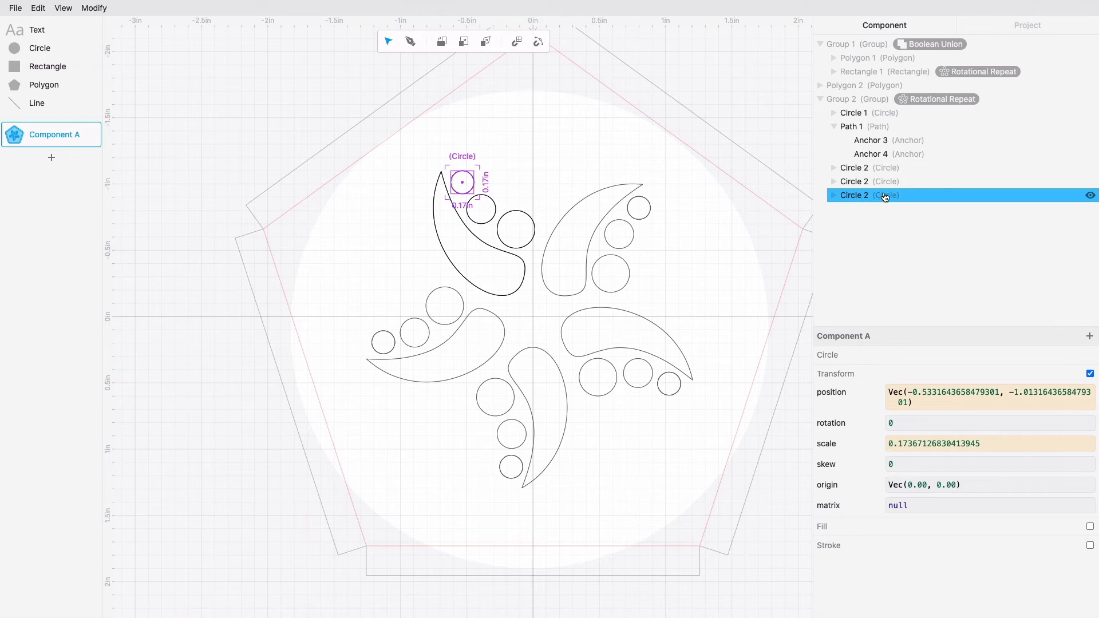
{"action": "mouse_move", "coordinate": [470, 177]}
{"action": "left_mouse_down"}
{"action": "mouse_move", "coordinate": [467, 147]}
{"action": "mouse_move", "coordinate": [466, 158]}
{"action": "left_mouse_up"}
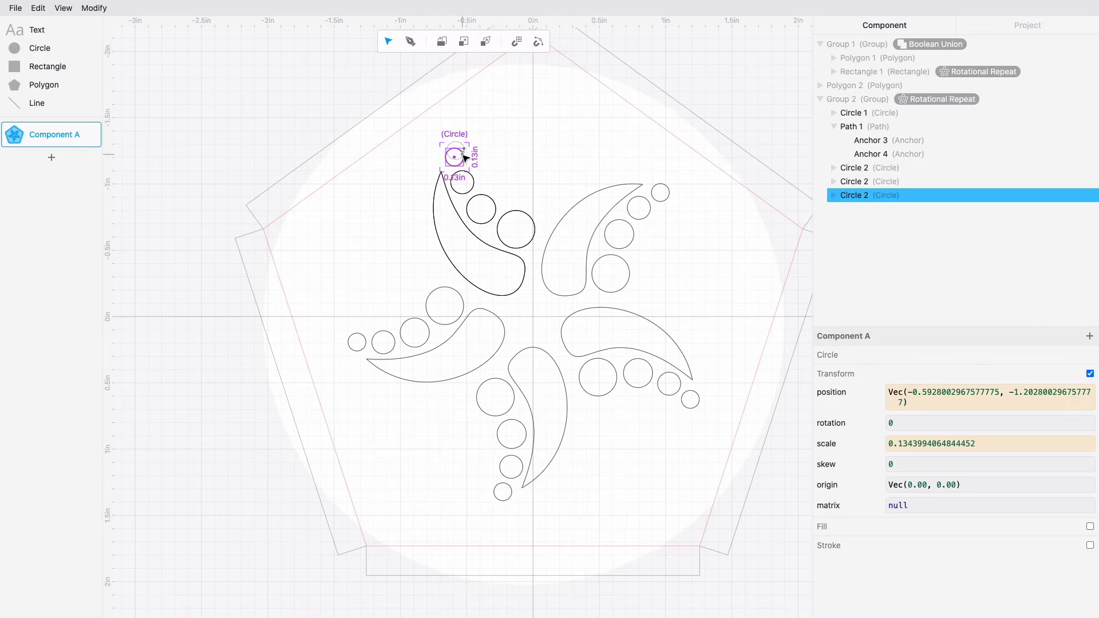
{"action": "left_click", "coordinate": [502, 168]}
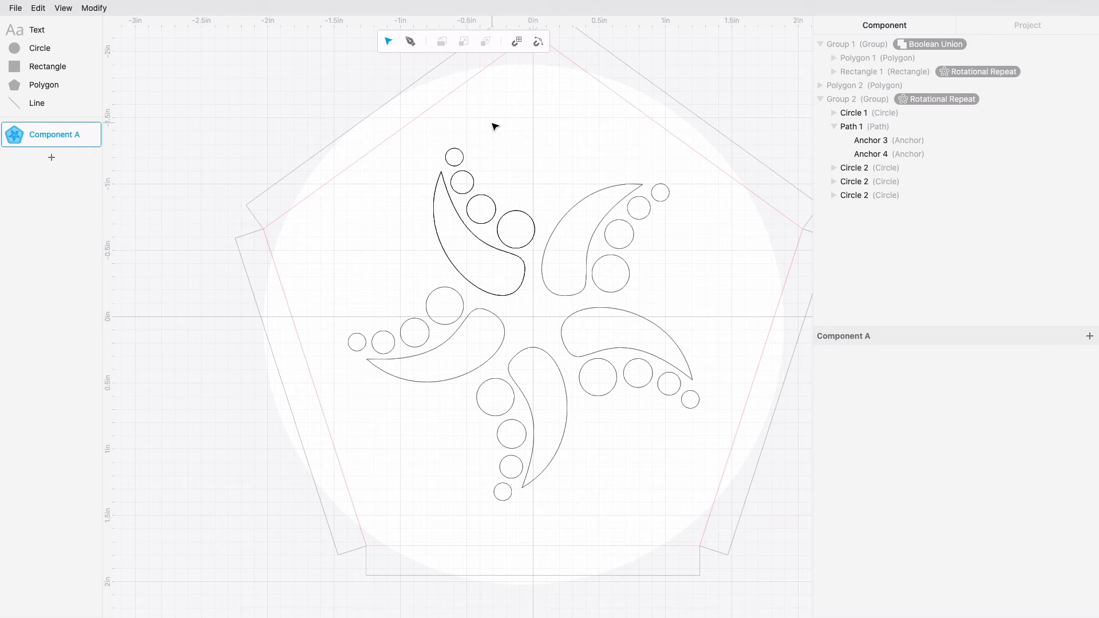
Step: Draw a closed two-anchor curved path with the Pen tool, using anchors at about (-0.06, -1.49) and (0.19, -0.98)
{"action": "left_click", "coordinate": [410, 41]}
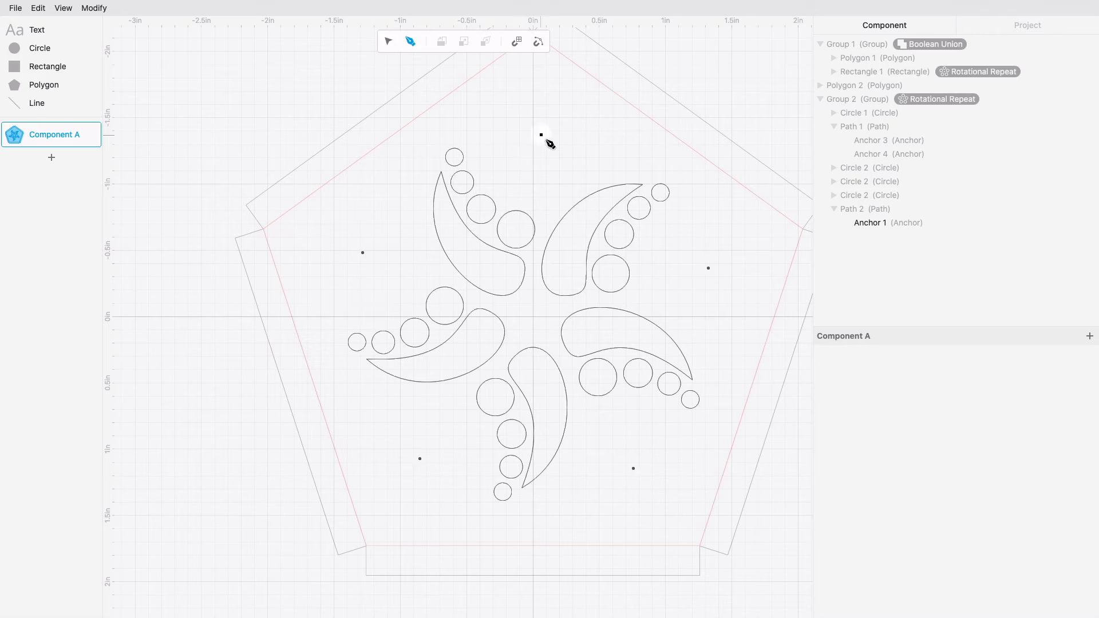
{"action": "left_click_drag", "start_coordinate": [525, 119], "coordinate": [545, 132]}
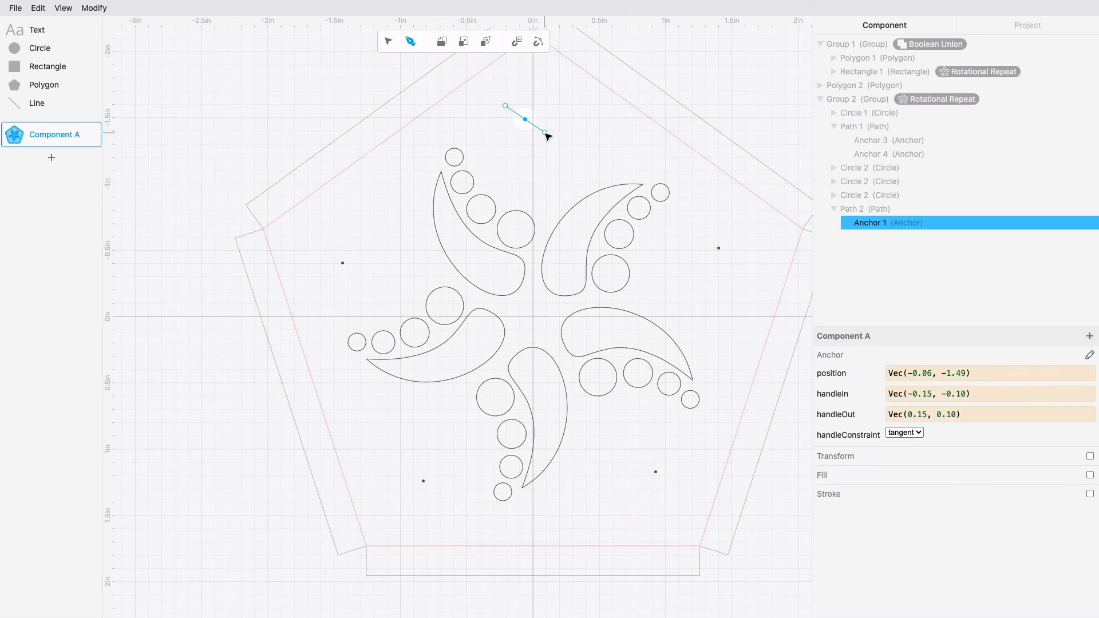
{"action": "left_click", "coordinate": [558, 186]}
{"action": "left_click_drag", "start_coordinate": [557, 189], "coordinate": [544, 200]}
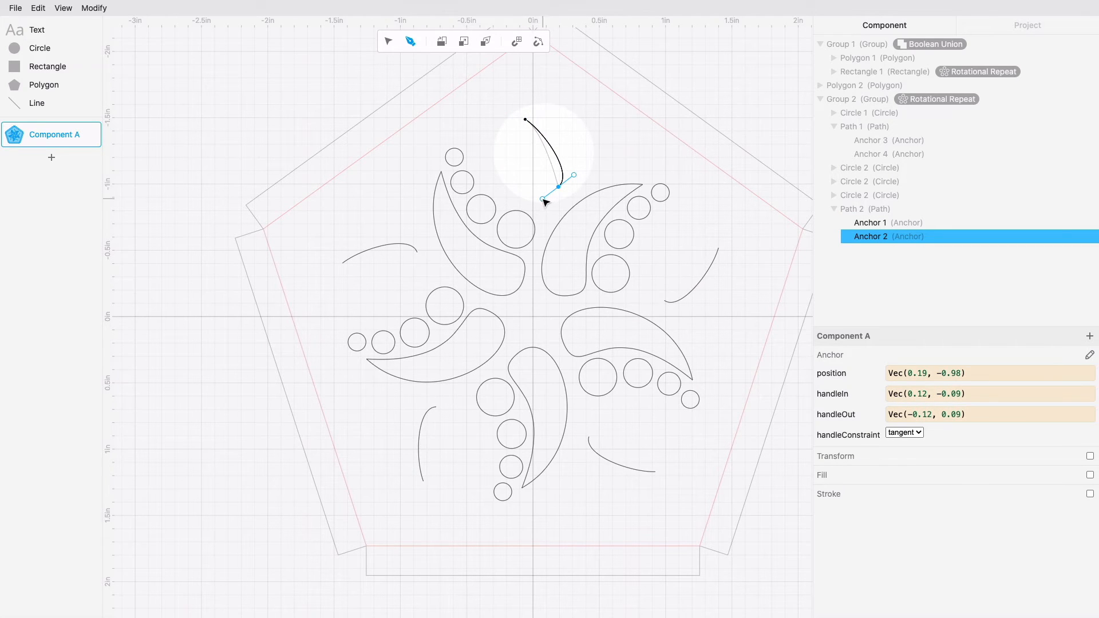
{"action": "left_click", "coordinate": [525, 120]}
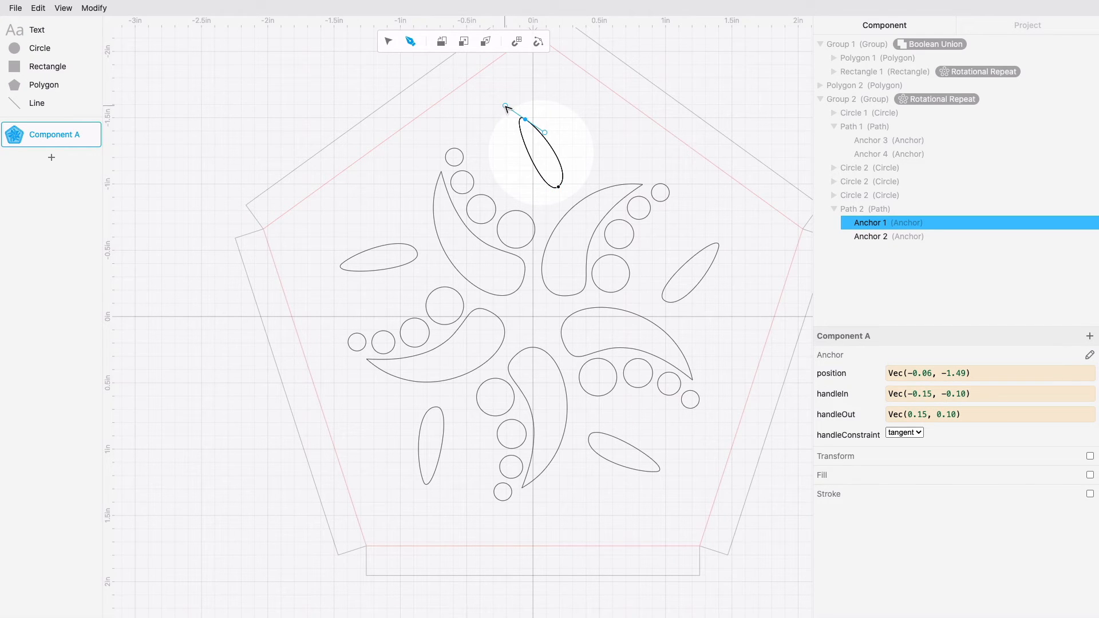
Step: Shape the path into a teardrop by freeing the tip anchor's handles into a sharp point and angling the rounded end's handle to about (0.14, -0.13)
{"action": "left_click_drag", "start_coordinate": [505, 107], "coordinate": [537, 160]}
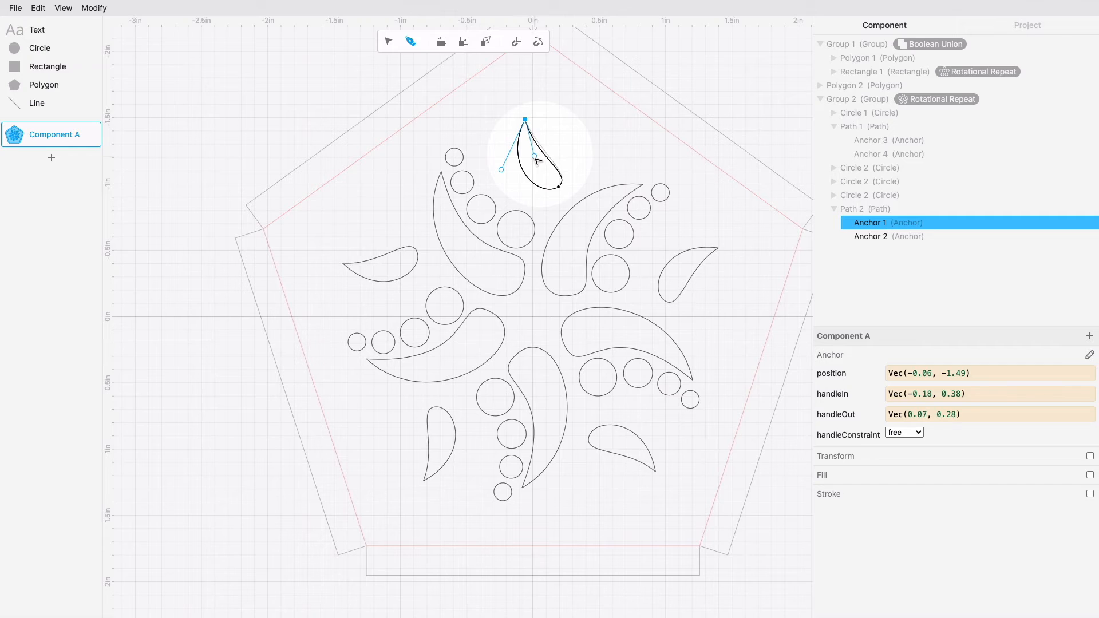
{"action": "left_click", "coordinate": [559, 188]}
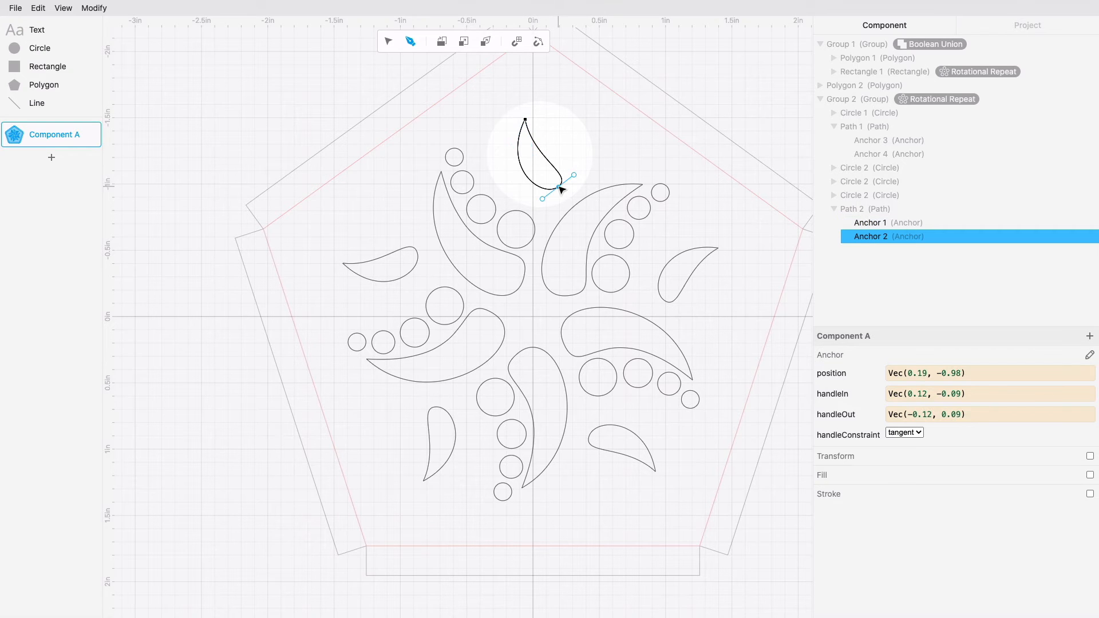
{"action": "left_click_drag", "start_coordinate": [574, 174], "coordinate": [576, 170]}
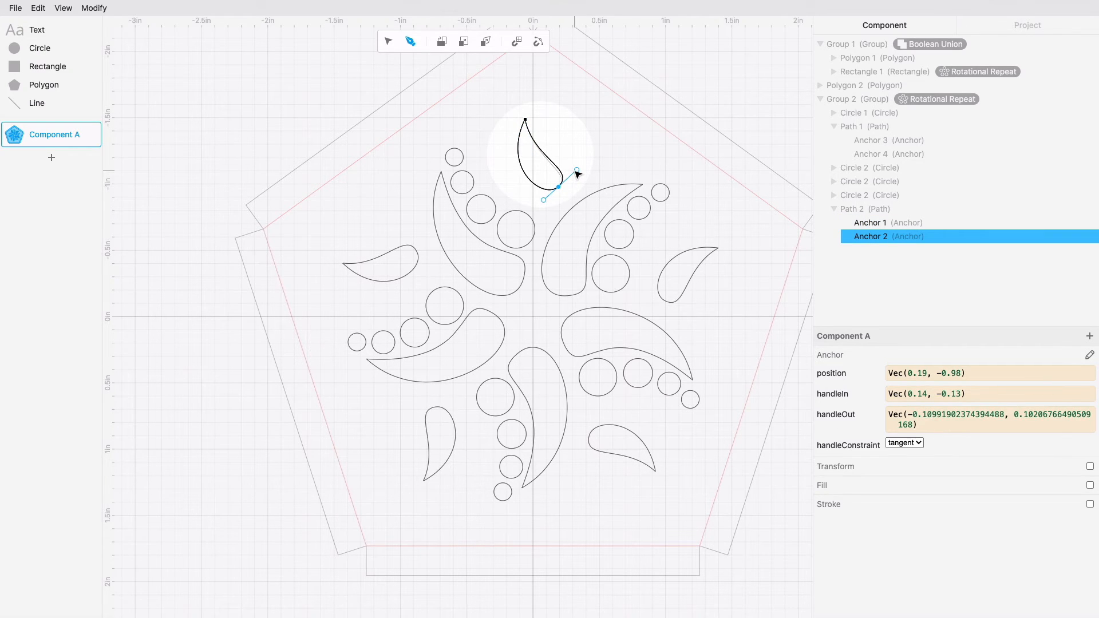
{"action": "left_click", "coordinate": [390, 43]}
{"action": "left_click", "coordinate": [500, 146]}
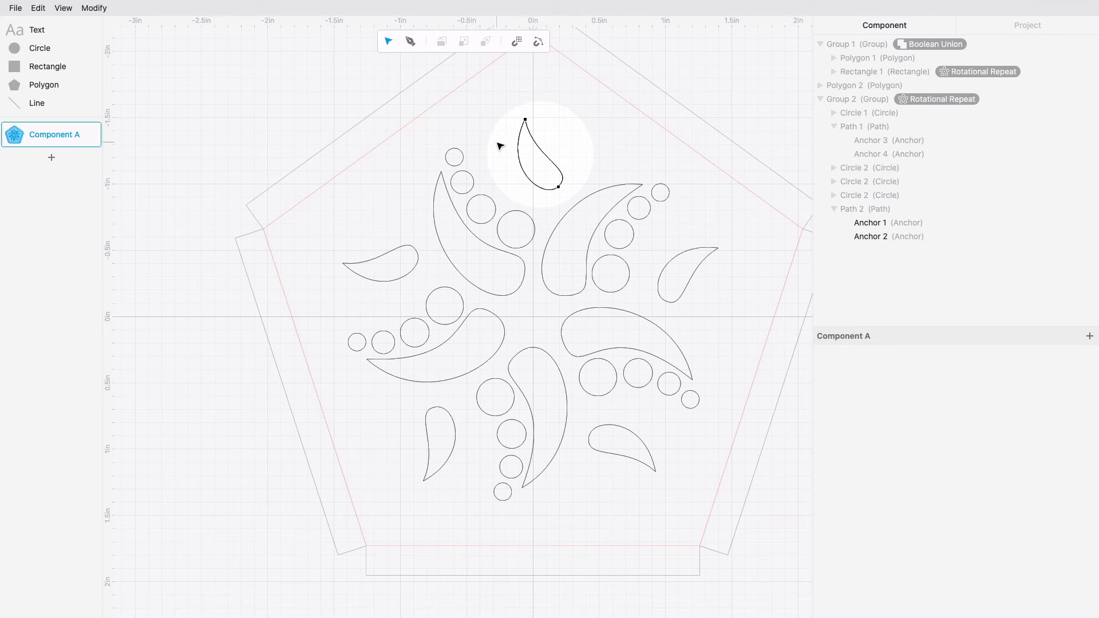
Step: Move the teardrop beside the circle row at about (-0.19, -1.14), and place a duplicate of it at about (0.21, -1.37)
{"action": "left_click", "coordinate": [542, 153]}
{"action": "left_click_drag", "start_coordinate": [541, 154], "coordinate": [511, 164]}
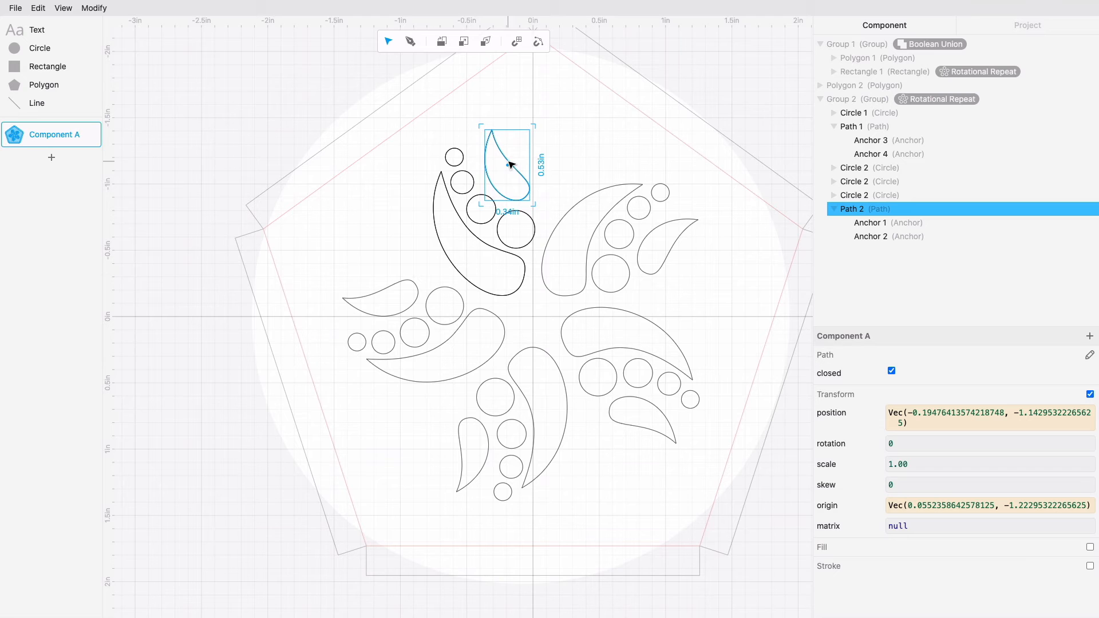
{"action": "key", "text": "super+d"}
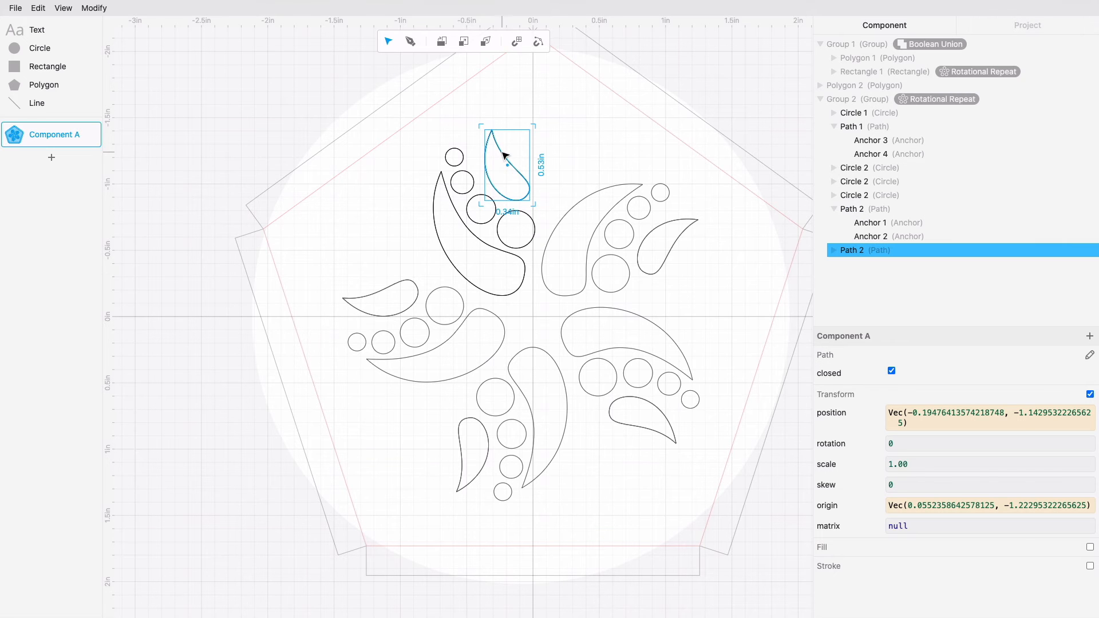
{"action": "left_click_drag", "start_coordinate": [502, 151], "coordinate": [556, 113]}
Step: Reshape the duplicate teardrop to about 0.24 by 0.45 in, with its tip anchor at (0.03, -1.39) and a tighter rounded end
{"action": "double_click", "coordinate": [557, 124]}
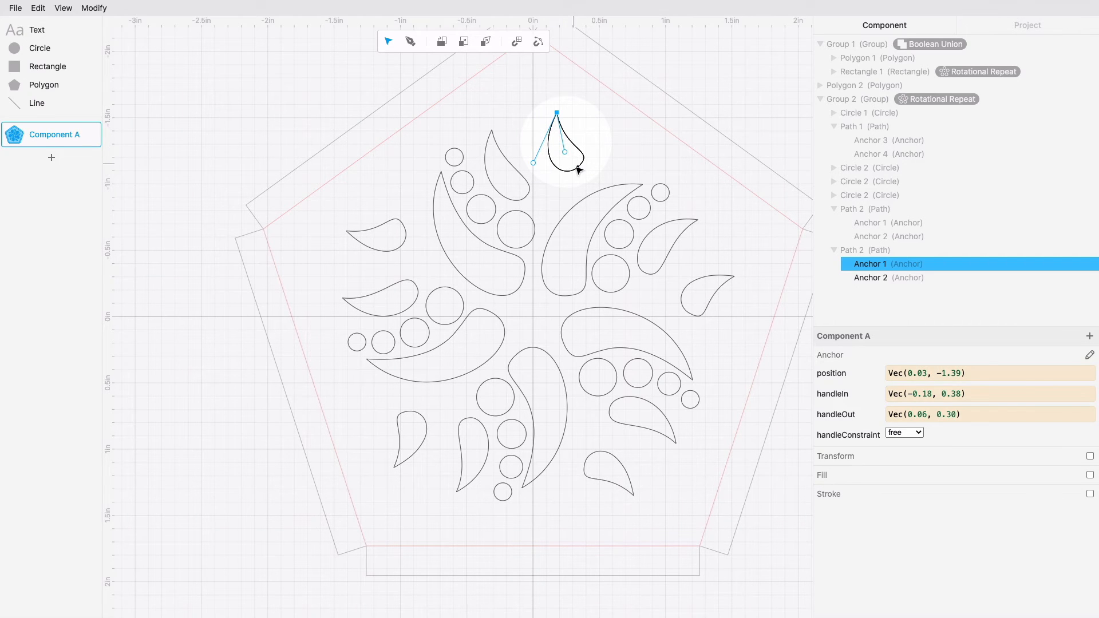
{"action": "left_click", "coordinate": [578, 168]}
{"action": "left_click_drag", "start_coordinate": [597, 152], "coordinate": [590, 155]}
{"action": "left_click", "coordinate": [579, 127]}
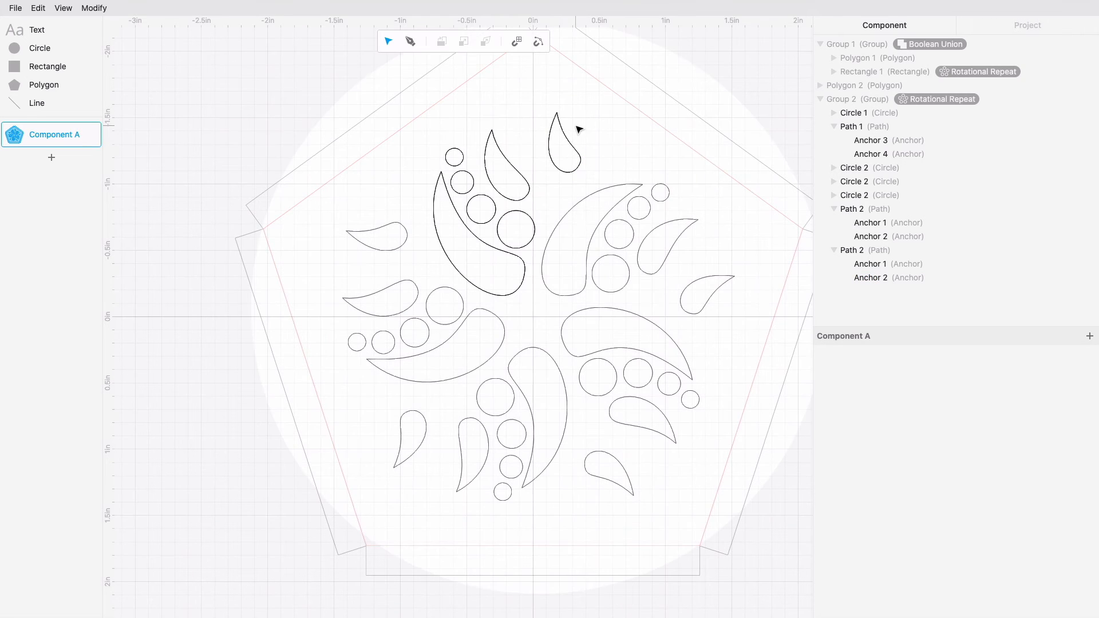
Step: Stretch the duplicate teardrop to about 0.25 by 0.50 in, rotate it about 41 degrees, and move it to about (0.02, -1.52)
{"action": "left_click", "coordinate": [561, 132]}
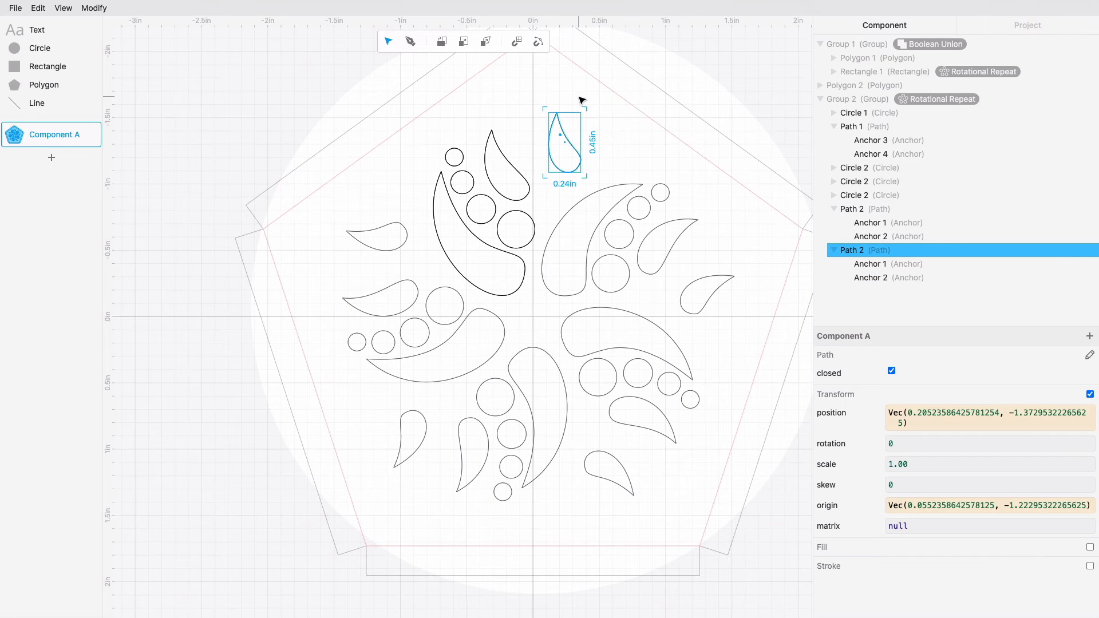
{"action": "left_click_drag", "start_coordinate": [585, 106], "coordinate": [582, 105]}
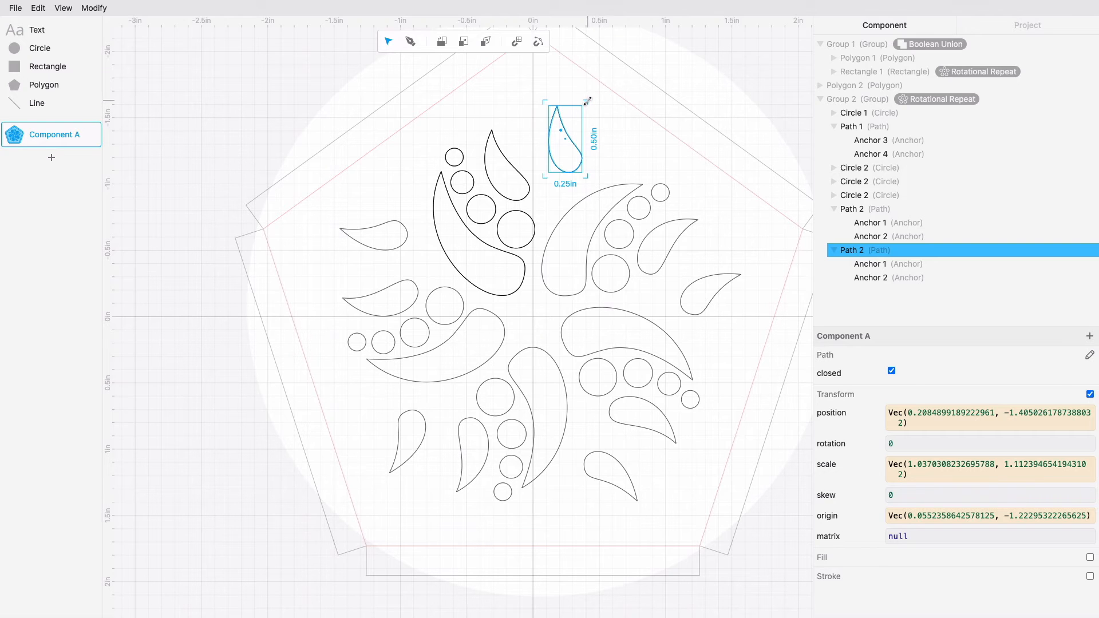
{"action": "left_click_drag", "start_coordinate": [592, 95], "coordinate": [542, 108]}
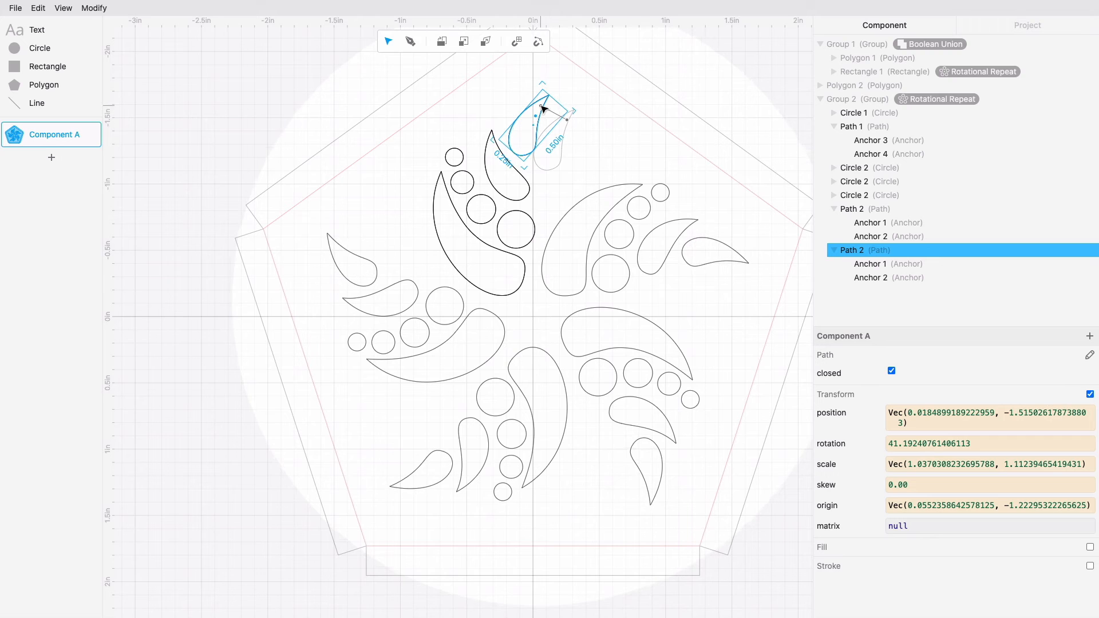
{"action": "left_click", "coordinate": [559, 196]}
Step: Duplicate the largest circle and place the copy at about (0.17, -0.96), undoing its uneven resize
{"action": "left_click", "coordinate": [535, 222]}
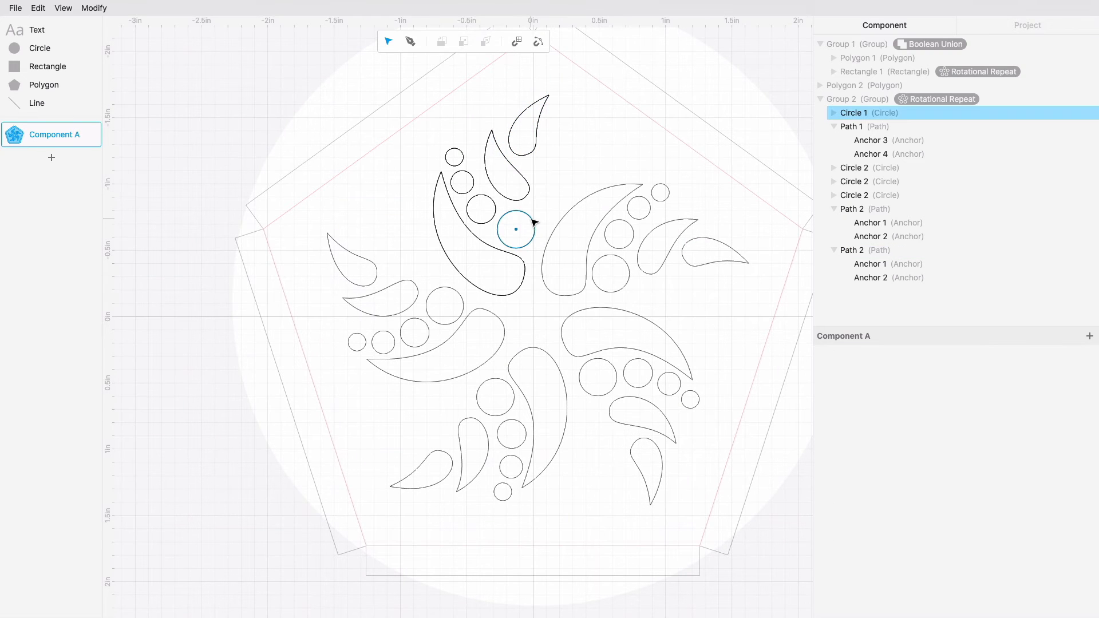
{"action": "key", "text": "ctrl+d"}
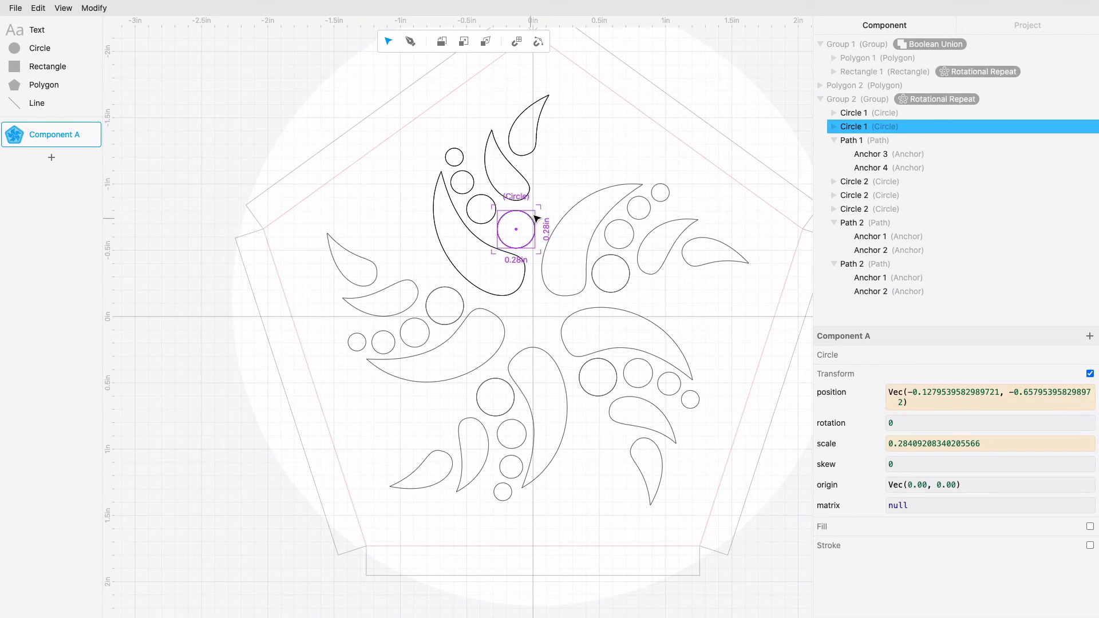
{"action": "left_click_drag", "start_coordinate": [537, 218], "coordinate": [568, 186]}
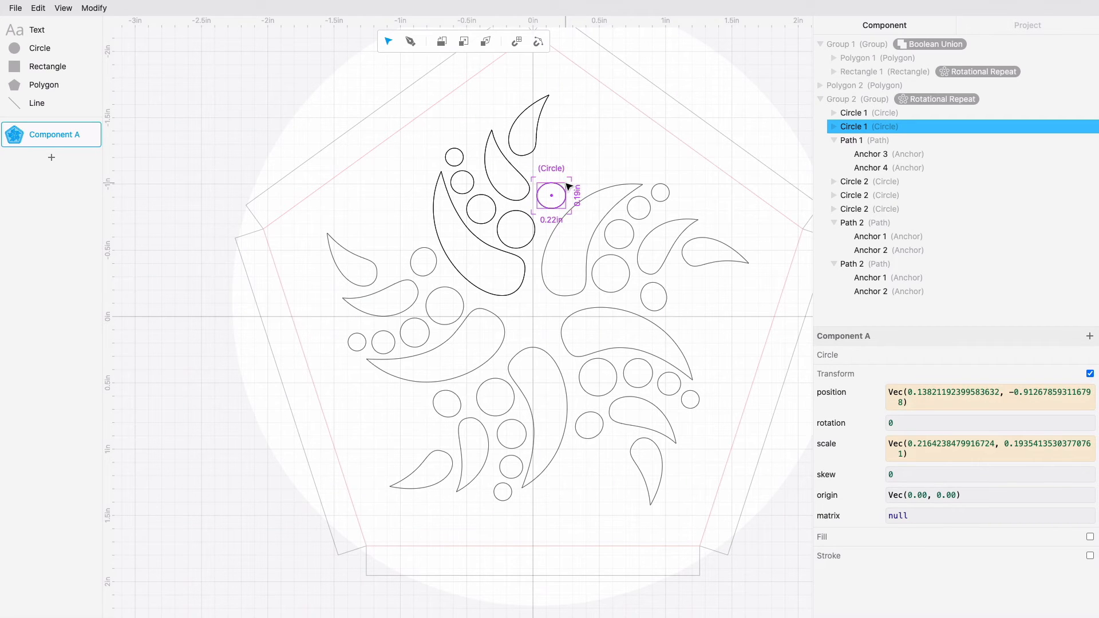
{"action": "key", "text": "ctrl+z"}
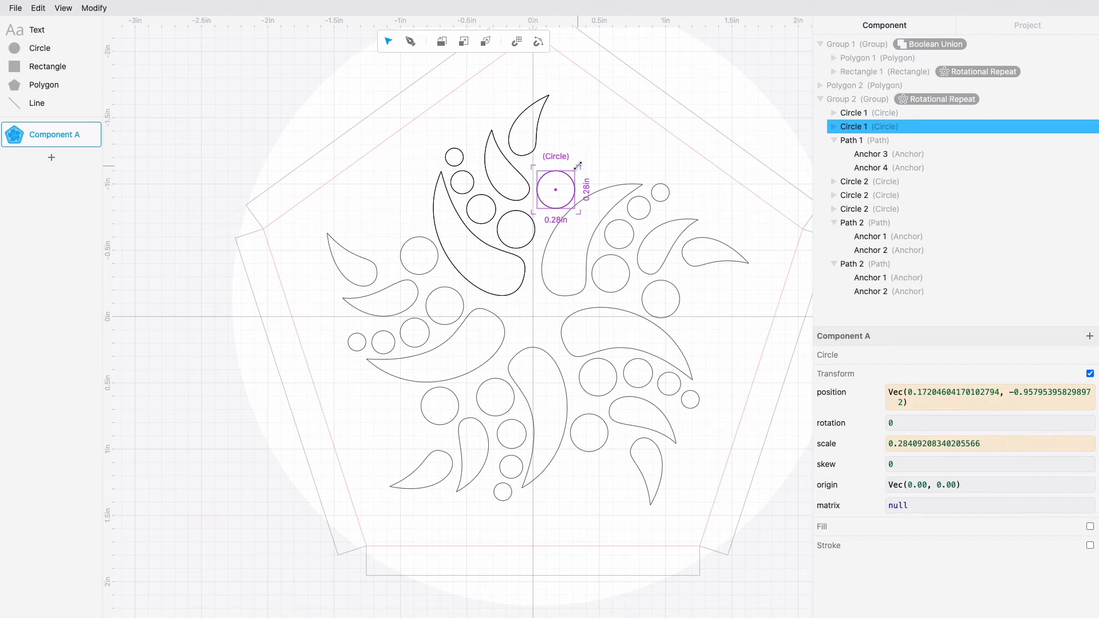
{"action": "left_click_drag", "start_coordinate": [578, 168], "coordinate": [572, 189]}
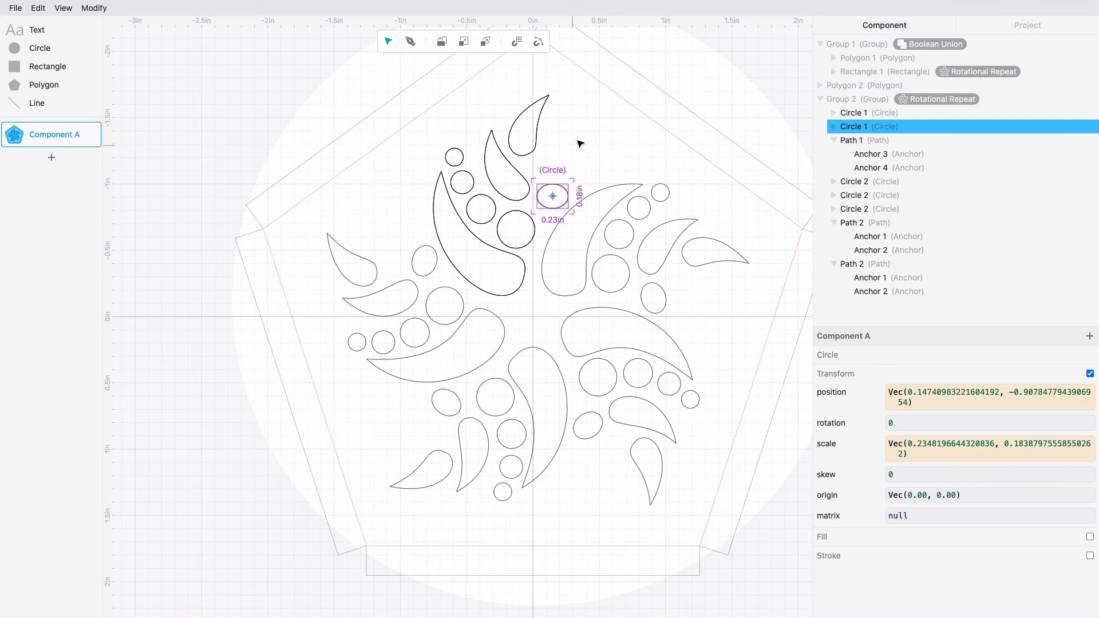
{"action": "key", "text": "super+z"}
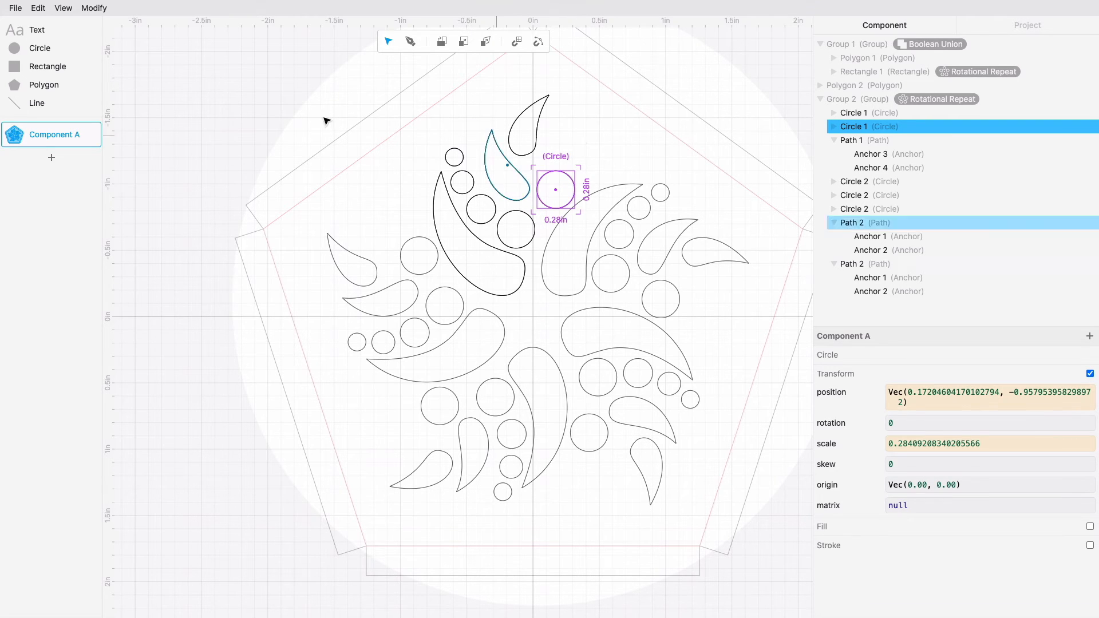
{"action": "left_click", "coordinate": [40, 8]}
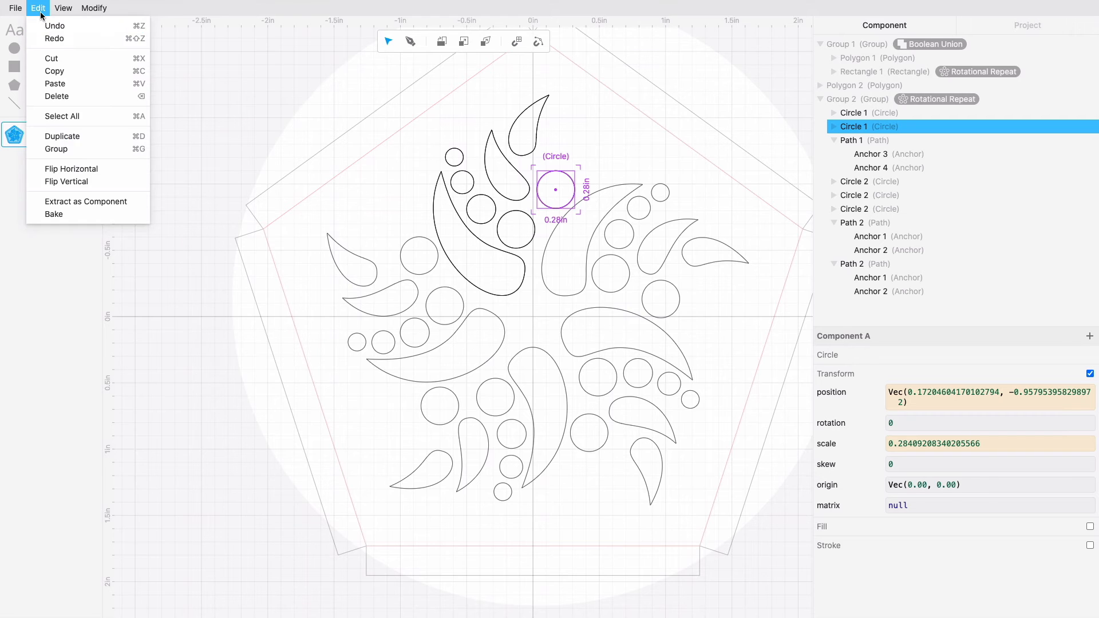
{"action": "left_click", "coordinate": [40, 12]}
Step: Turn the copied circle into a row of three shrinking circles along the first teardrop, ending at 0.09 in, and reposition the second teardrop beside them
{"action": "left_click_drag", "start_coordinate": [581, 168], "coordinate": [515, 132]}
{"action": "left_click", "coordinate": [544, 166]}
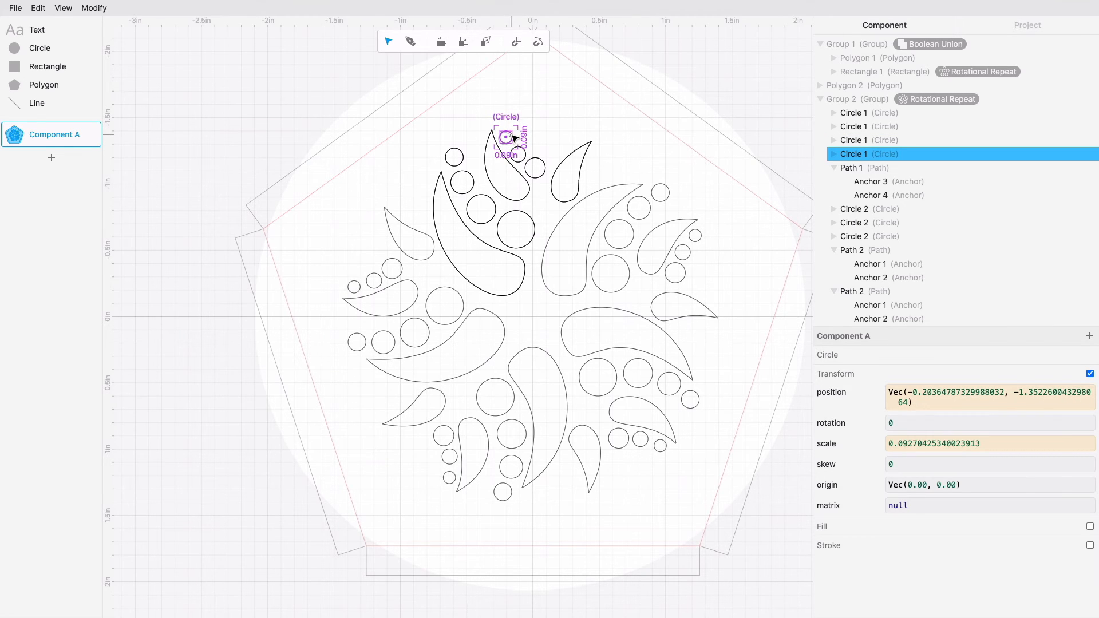
{"action": "left_click", "coordinate": [576, 125]}
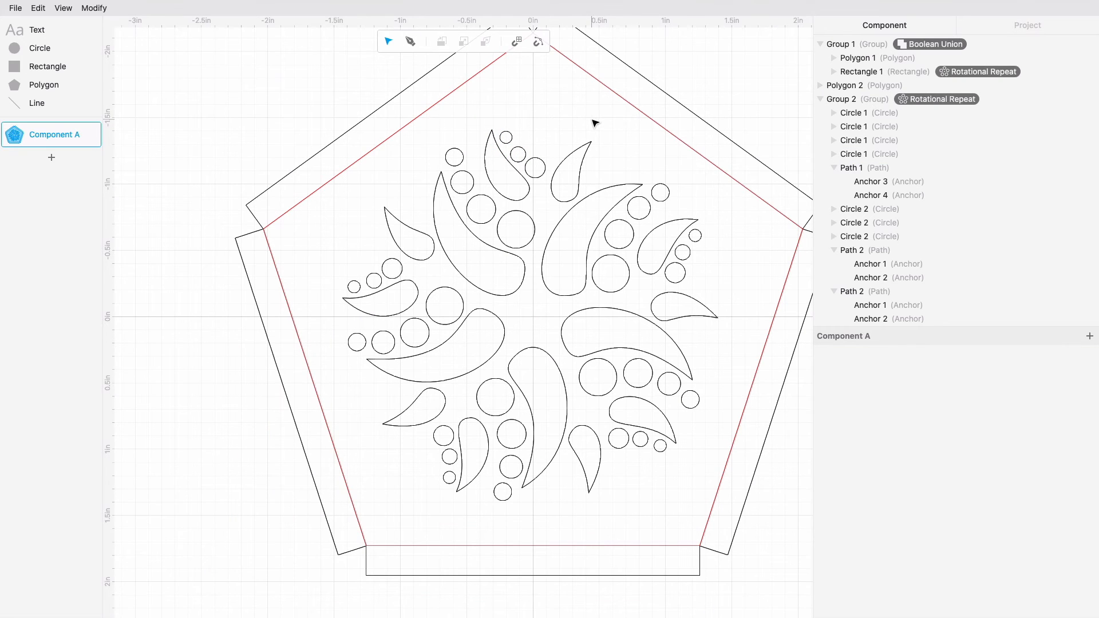
Step: Enter the repeated group, duplicate its smallest 0.09 in circle, and place the copy beyond the teardrops at about (0.07, -1.56)
{"action": "scroll", "coordinate": [596, 123], "scroll_direction": "down", "scroll_amount": 2}
{"action": "scroll", "coordinate": [567, 123], "scroll_direction": "down", "scroll_amount": 3}
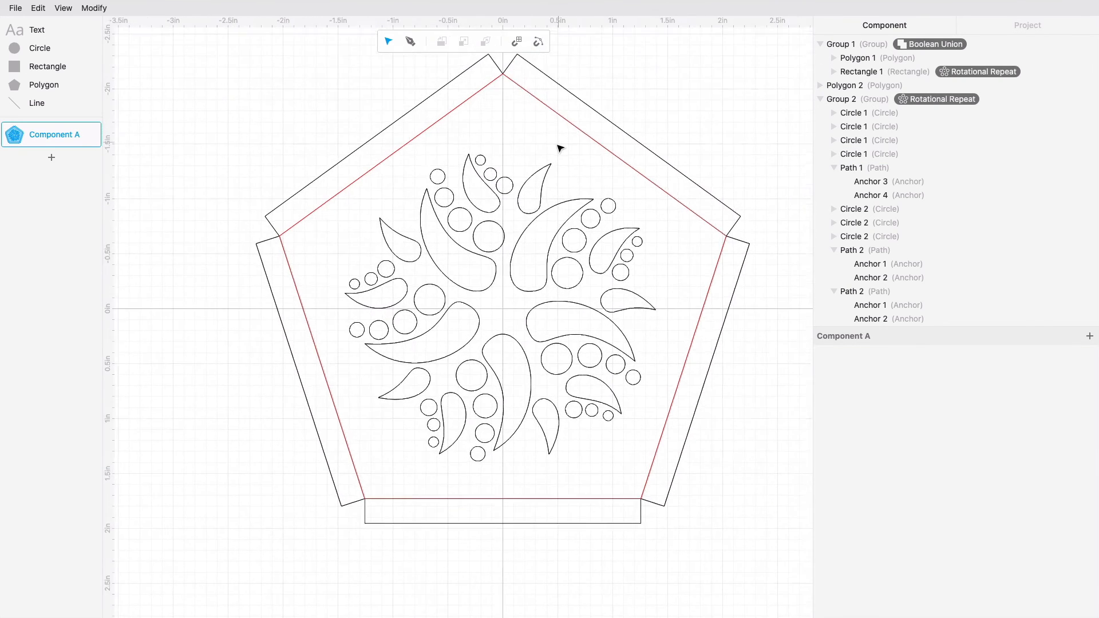
{"action": "scroll", "coordinate": [552, 116], "scroll_direction": "up", "scroll_amount": 3}
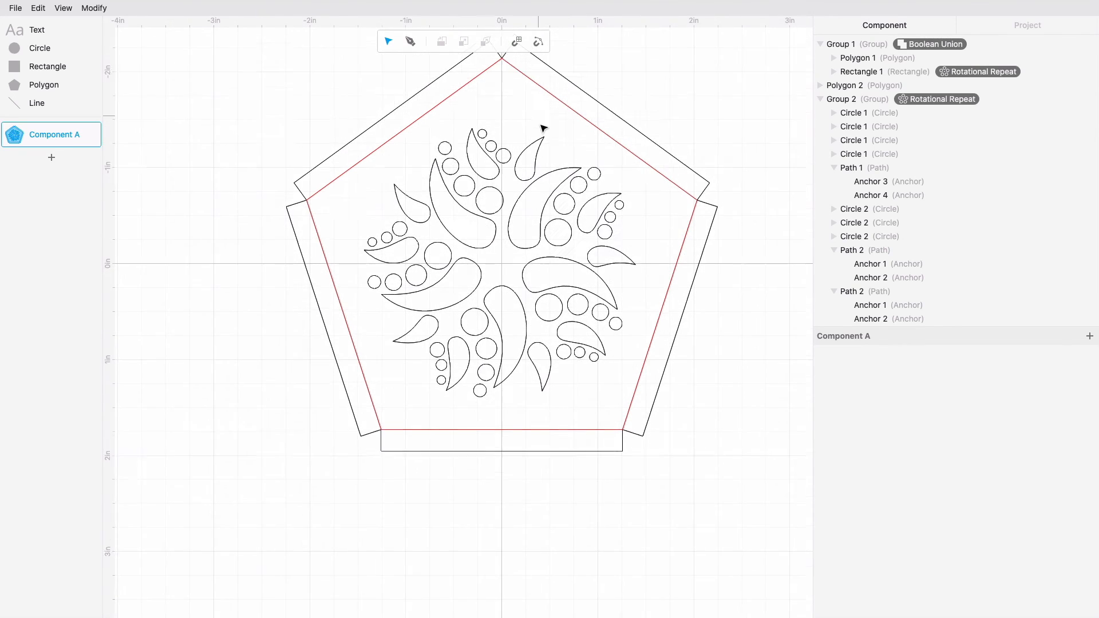
{"action": "scroll", "coordinate": [538, 149], "scroll_direction": "up", "scroll_amount": 1}
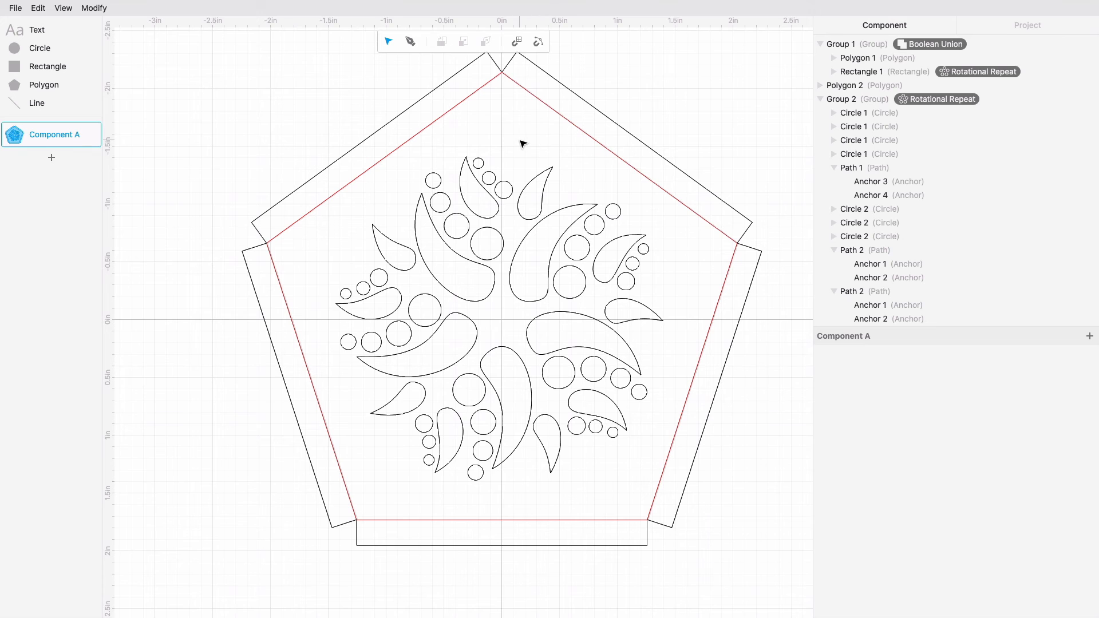
{"action": "left_click", "coordinate": [480, 166]}
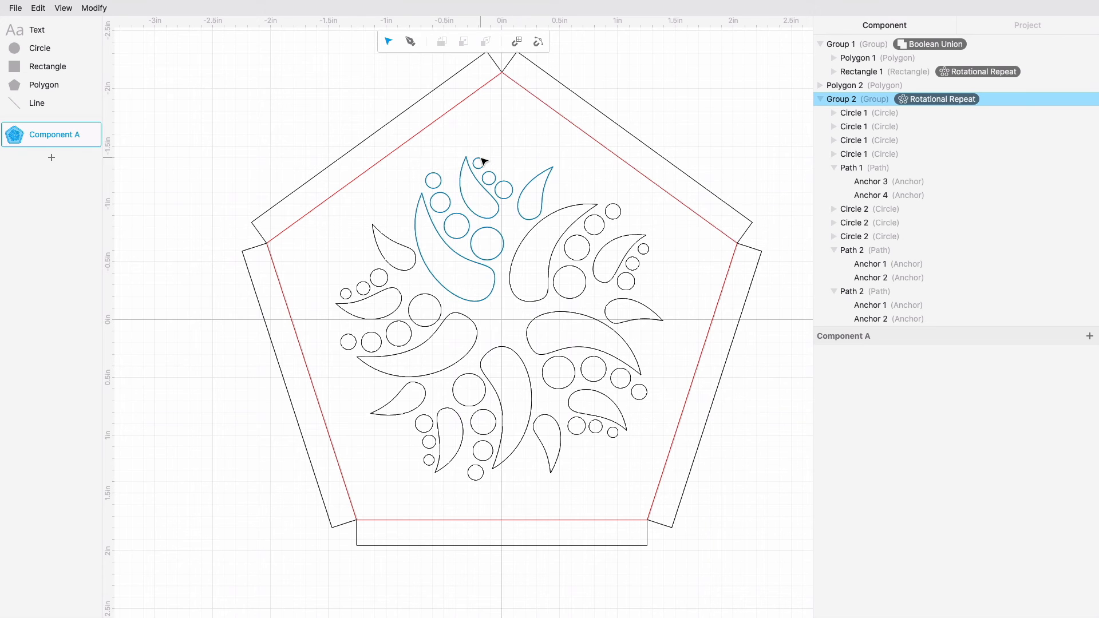
{"action": "double_click", "coordinate": [482, 162]}
{"action": "left_click", "coordinate": [487, 165]}
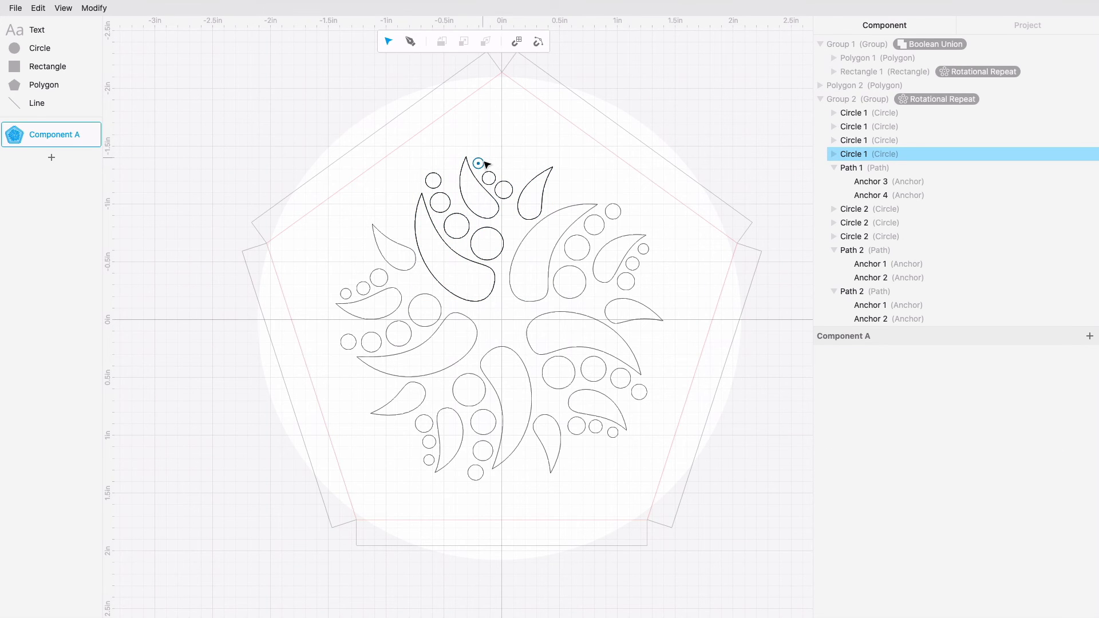
{"action": "left_click_drag", "start_coordinate": [487, 165], "coordinate": [517, 139]}
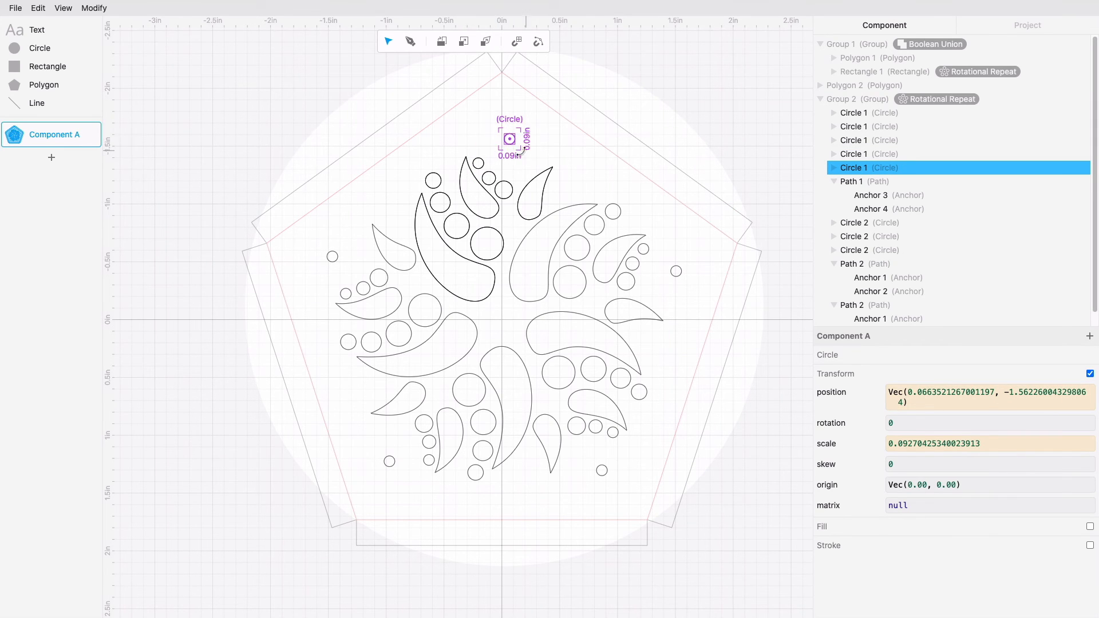
Step: Apply a Rotational Repeat to the copied small circle and move the repeat's center to (-0.02, -1.50)
{"action": "left_click", "coordinate": [105, 9]}
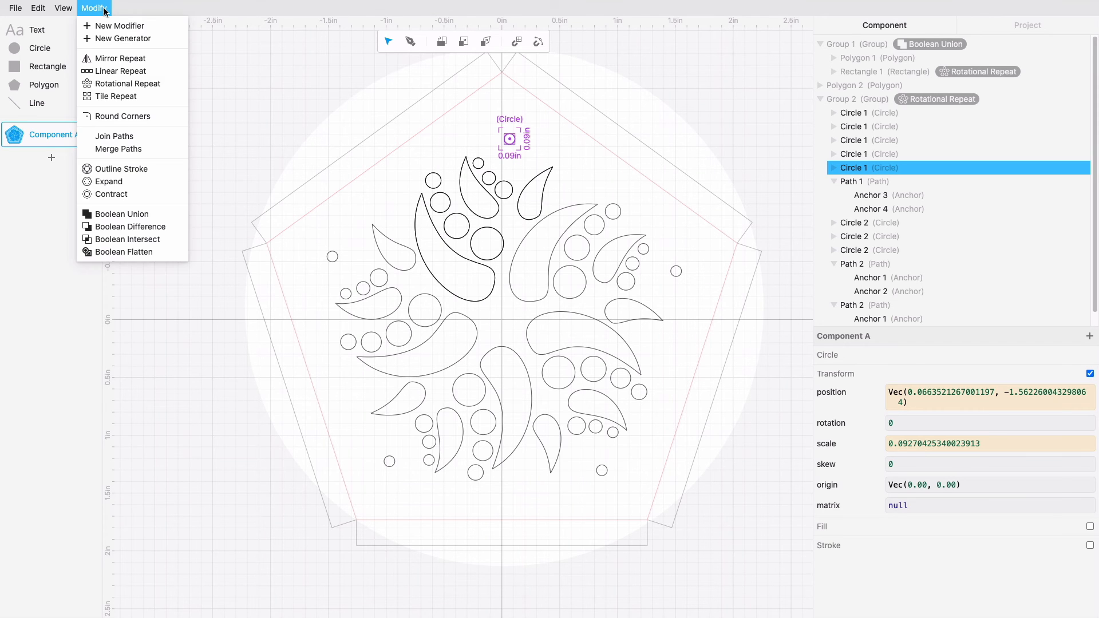
{"action": "left_click", "coordinate": [139, 85]}
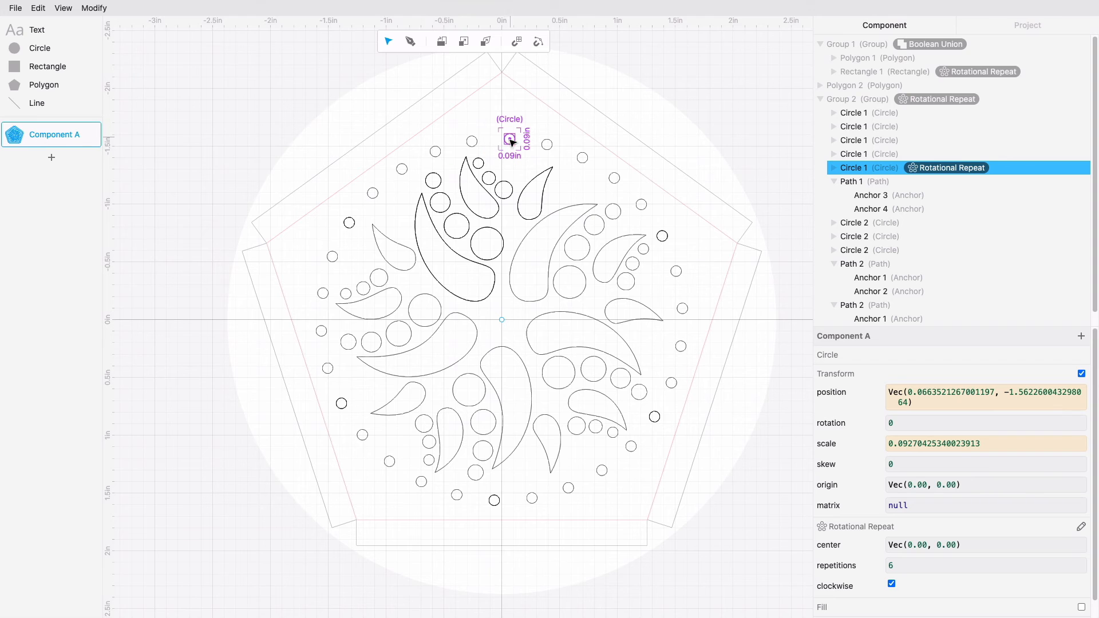
{"action": "left_click_drag", "start_coordinate": [503, 321], "coordinate": [501, 150]}
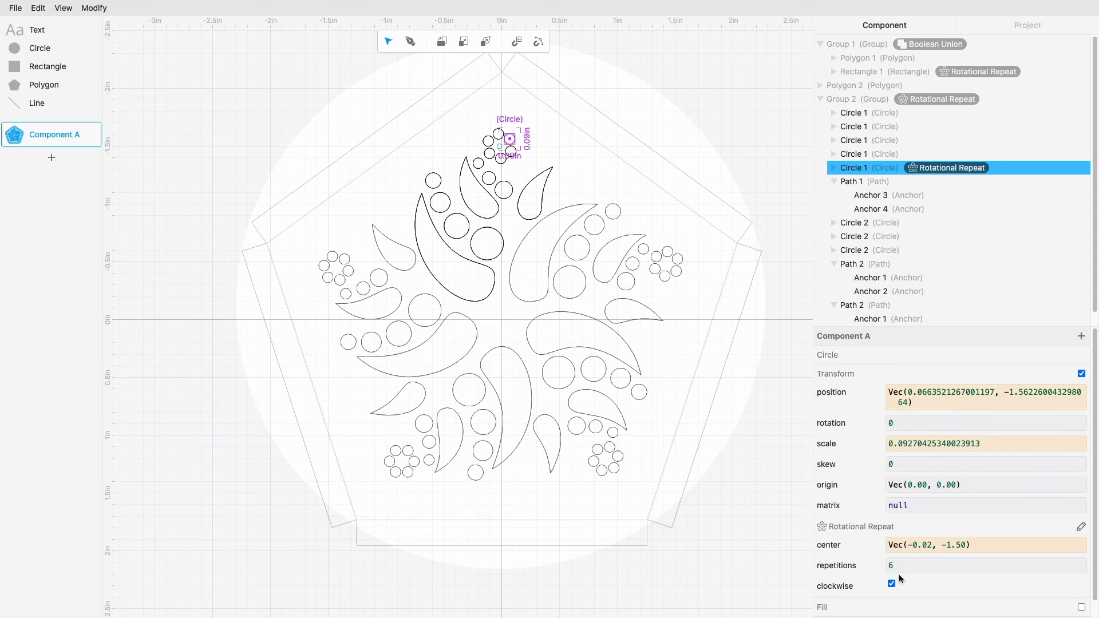
Step: Set the small circle's rotational repeat to 5 repetitions and nudge the circle to about (0.07, -1.55)
{"action": "left_click_drag", "start_coordinate": [892, 566], "coordinate": [890, 567]}
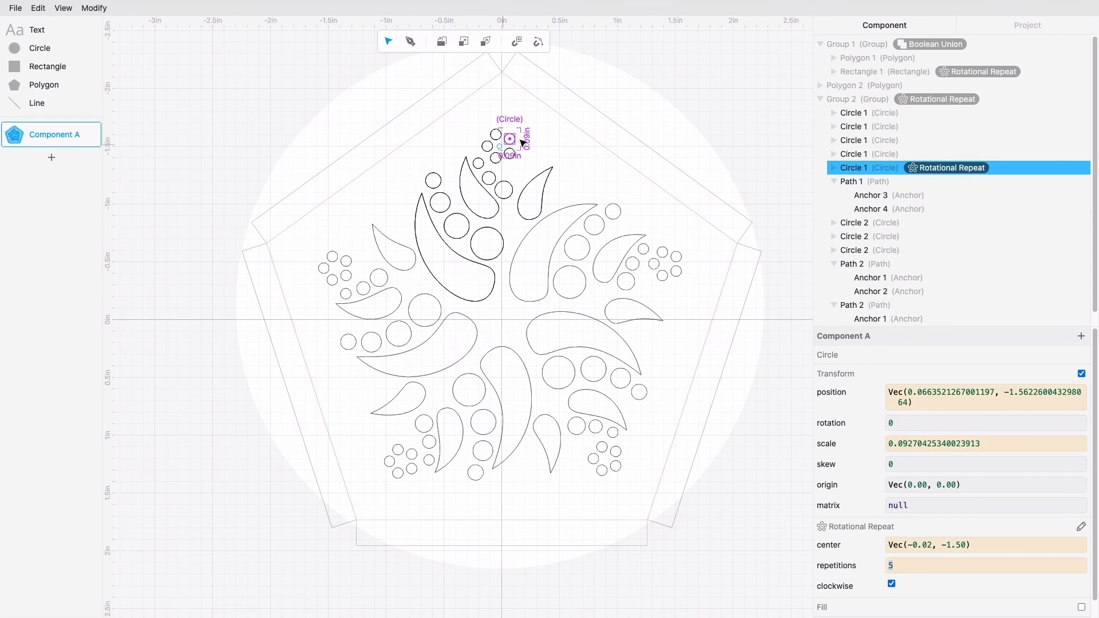
{"action": "left_click", "coordinate": [545, 150]}
{"action": "mouse_move", "coordinate": [519, 138]}
{"action": "left_mouse_down"}
{"action": "mouse_move", "coordinate": [530, 133]}
{"action": "mouse_move", "coordinate": [513, 142]}
{"action": "left_mouse_up"}
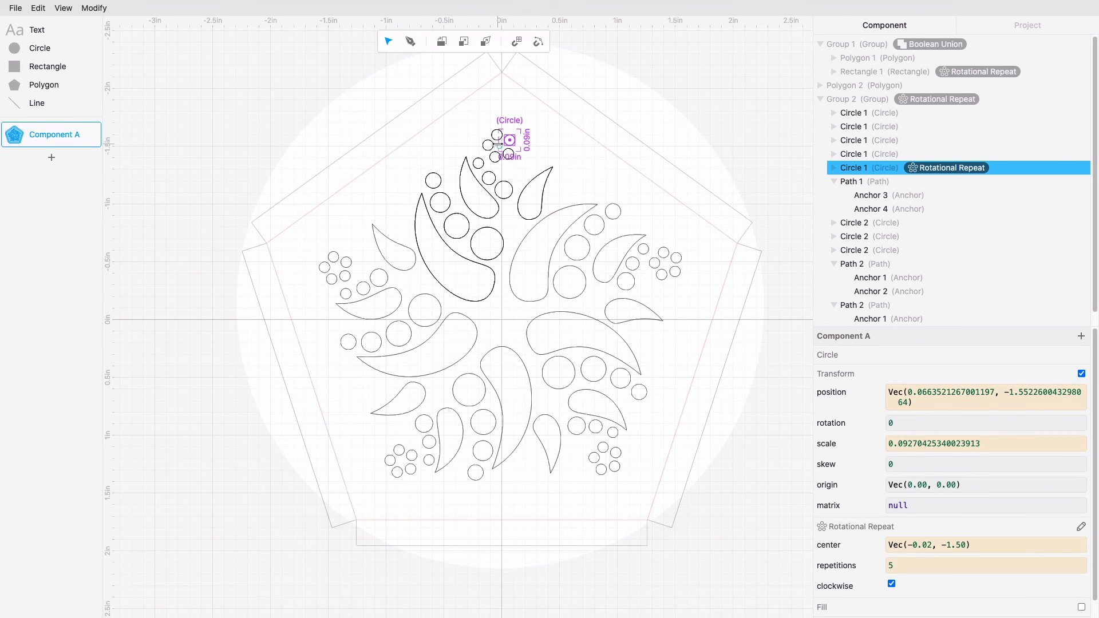
Step: Adjust the small circle rosette by moving its repeat center to (-0.01, -1.50) and the circle to about (0.09, -1.54)
{"action": "left_click_drag", "start_coordinate": [500, 147], "coordinate": [519, 146]}
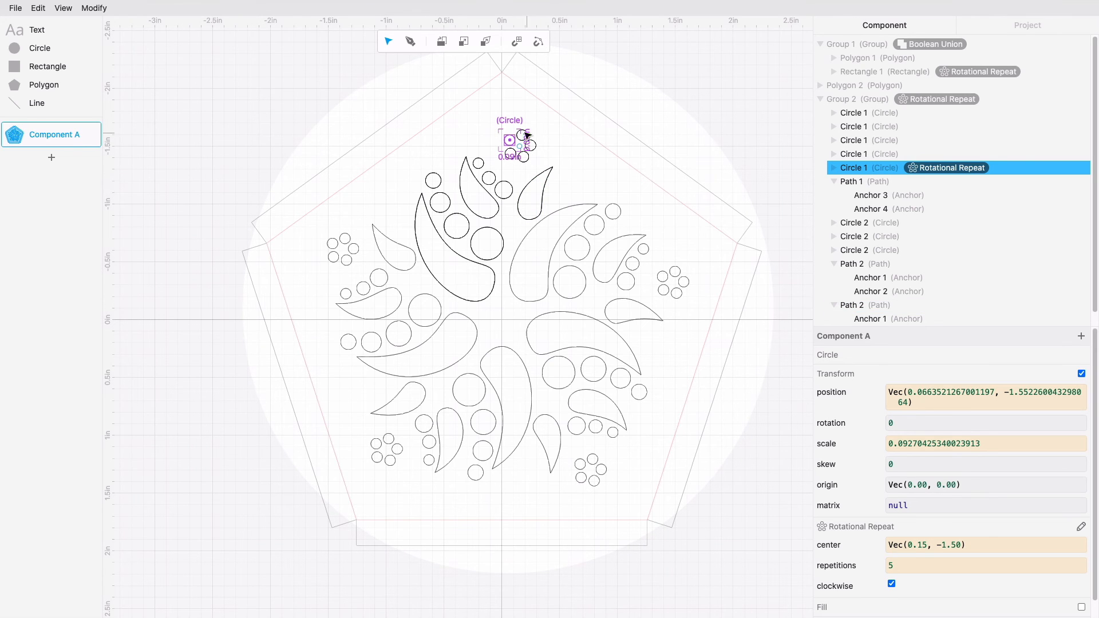
{"action": "mouse_move", "coordinate": [518, 147]}
{"action": "left_mouse_down"}
{"action": "mouse_move", "coordinate": [506, 144]}
{"action": "mouse_move", "coordinate": [514, 140]}
{"action": "left_mouse_up"}
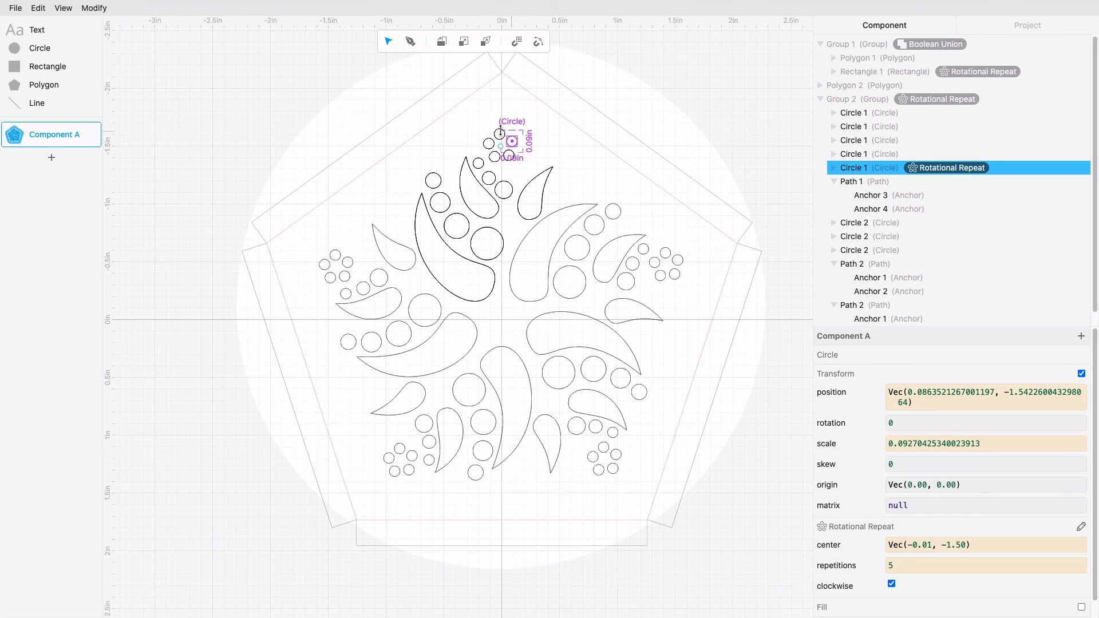
Step: Group the repeated small circle and move the group beyond the teardrops to about (0.11, -1.57)
{"action": "left_click", "coordinate": [39, 9]}
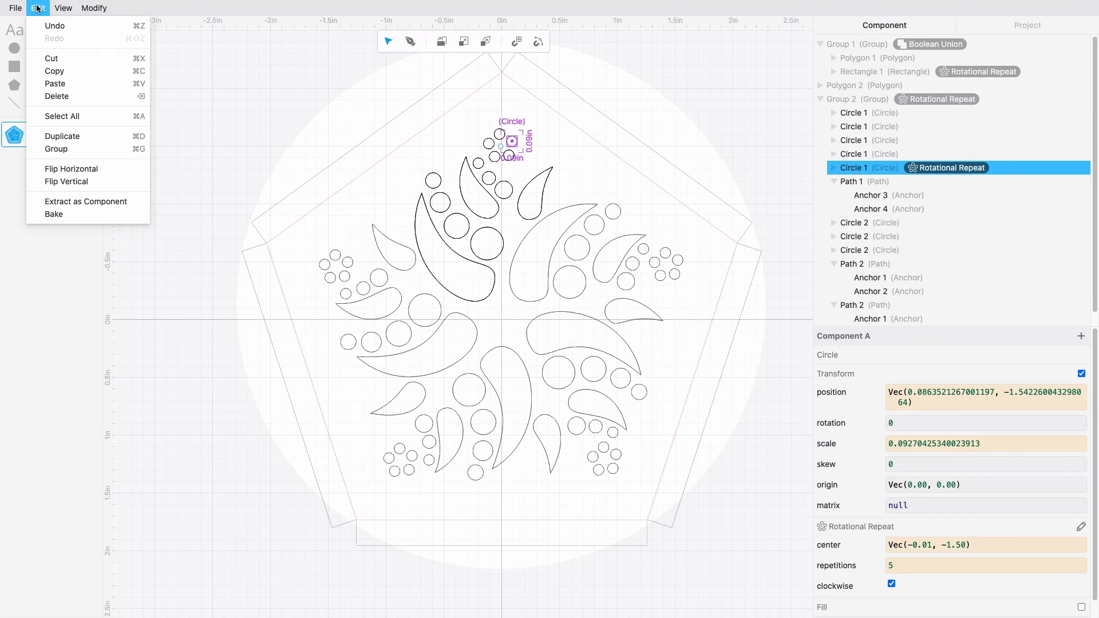
{"action": "left_click", "coordinate": [74, 149]}
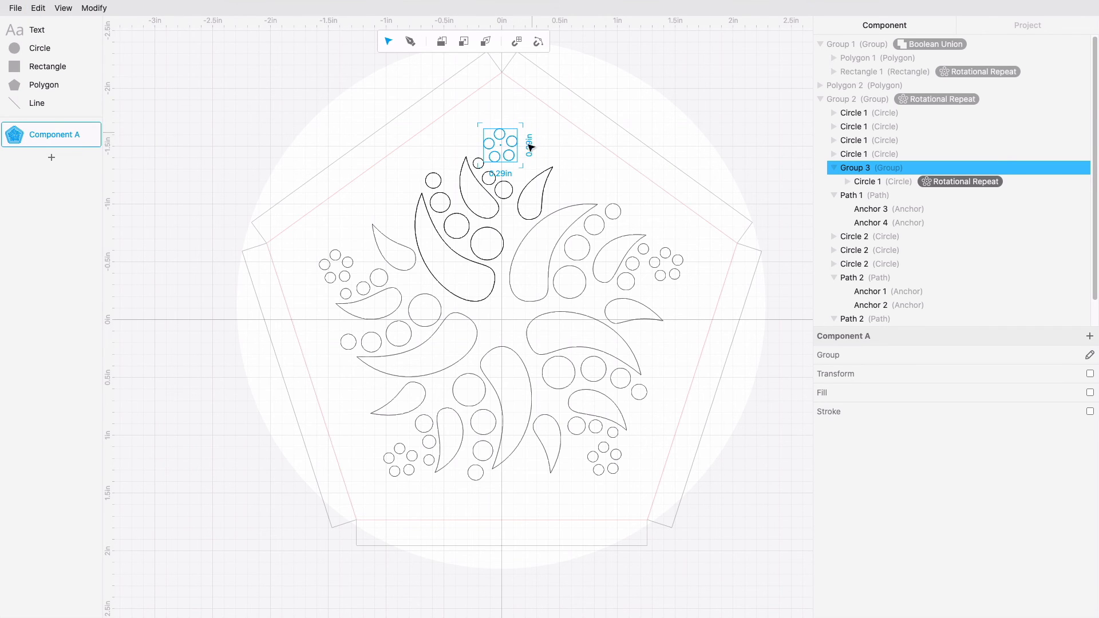
{"action": "mouse_move", "coordinate": [525, 143]}
{"action": "left_mouse_down"}
{"action": "mouse_move", "coordinate": [514, 117]}
{"action": "mouse_move", "coordinate": [517, 136]}
{"action": "left_mouse_up"}
{"action": "mouse_move", "coordinate": [511, 136]}
{"action": "left_mouse_down"}
{"action": "mouse_move", "coordinate": [527, 158]}
{"action": "mouse_move", "coordinate": [524, 140]}
{"action": "left_mouse_up"}
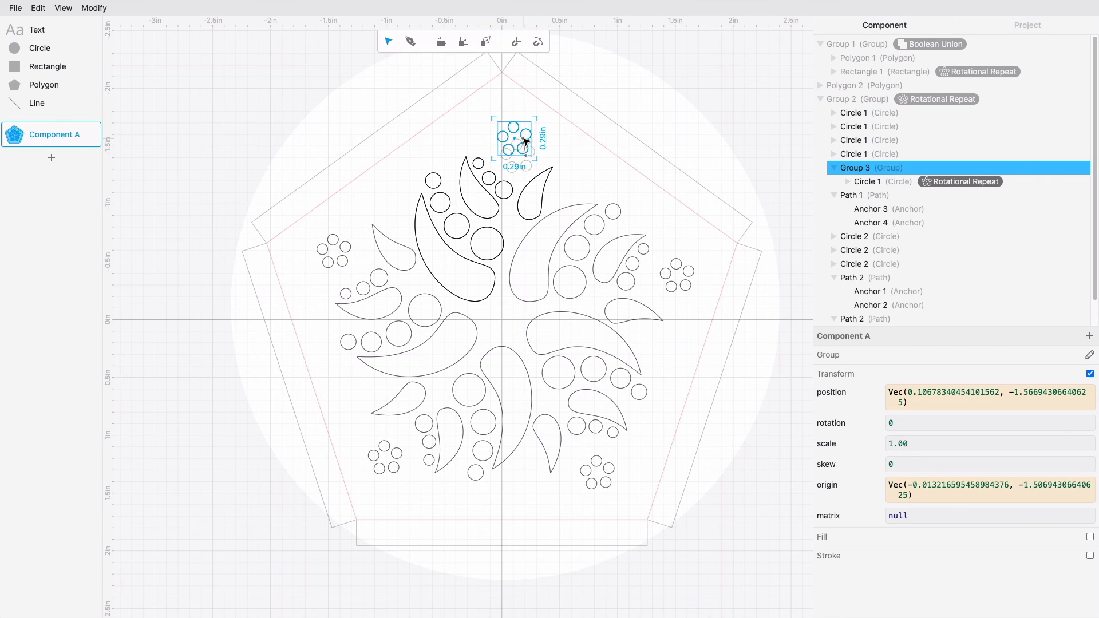
Step: Inside the rosette group, make a ring of 10 repetitions with a 0.07 in circle and the repeat center at (-0.07, -1.46)
{"action": "double_click", "coordinate": [525, 137]}
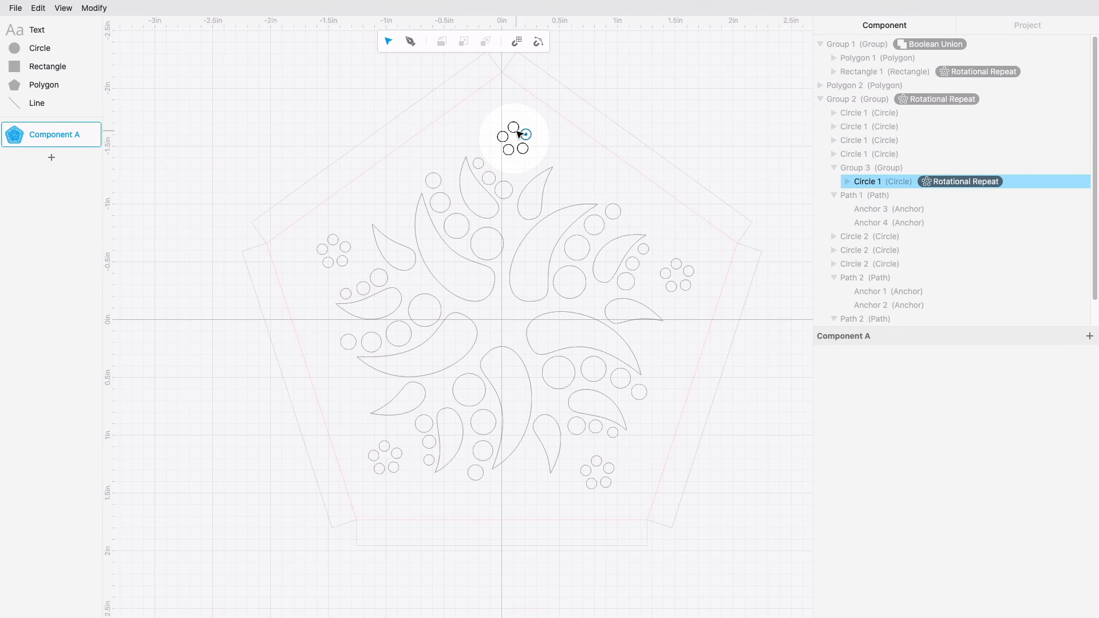
{"action": "left_click", "coordinate": [520, 134]}
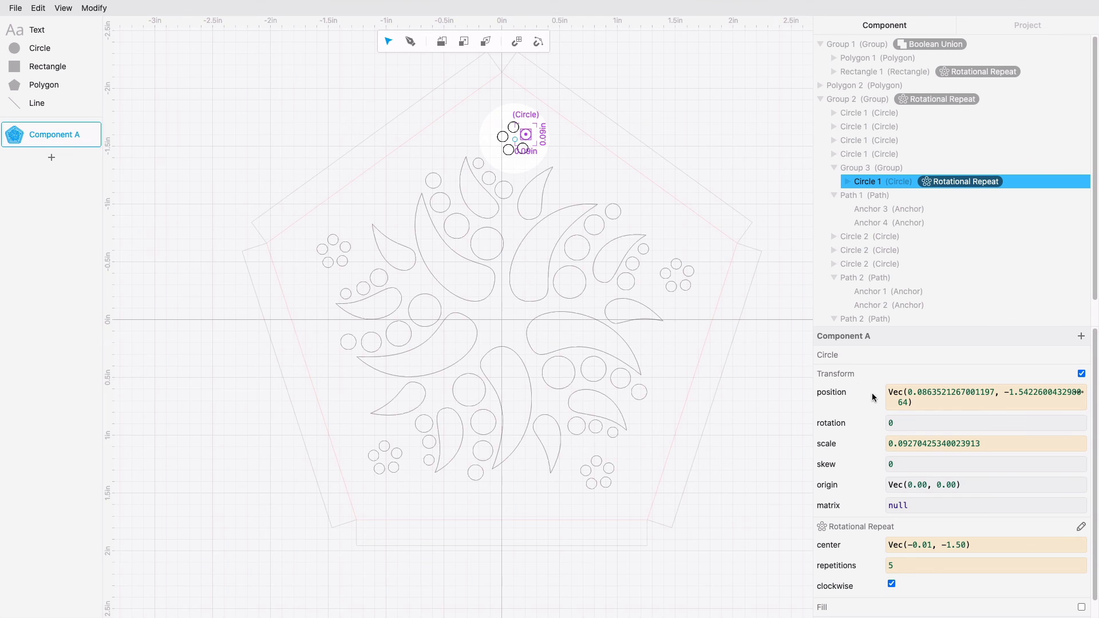
{"action": "left_click_drag", "start_coordinate": [891, 567], "coordinate": [900, 568]}
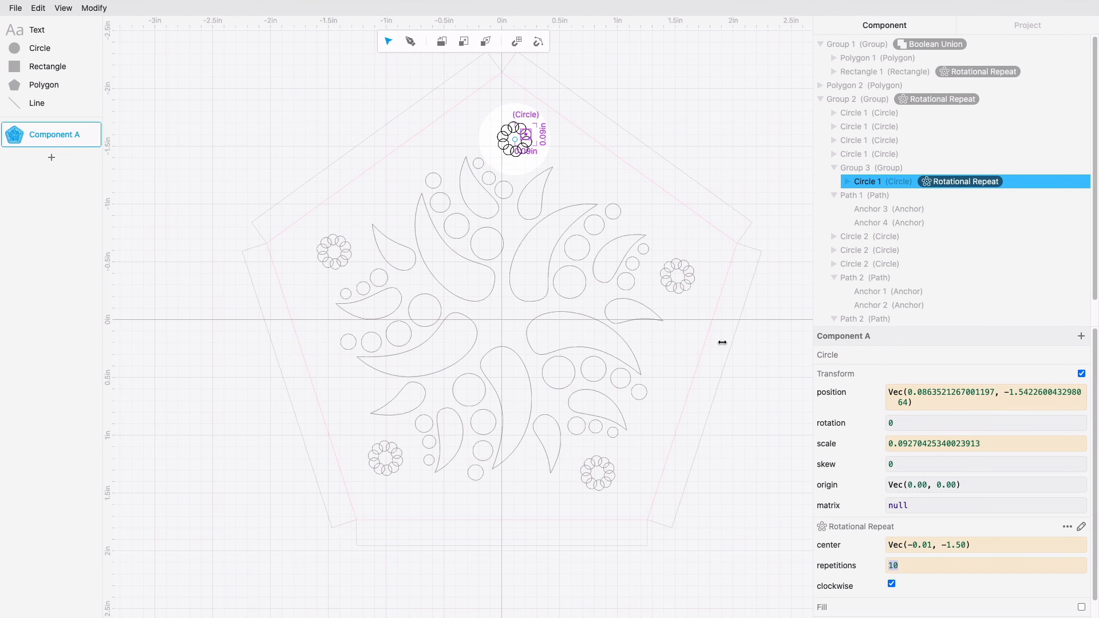
{"action": "left_click_drag", "start_coordinate": [514, 142], "coordinate": [531, 142]}
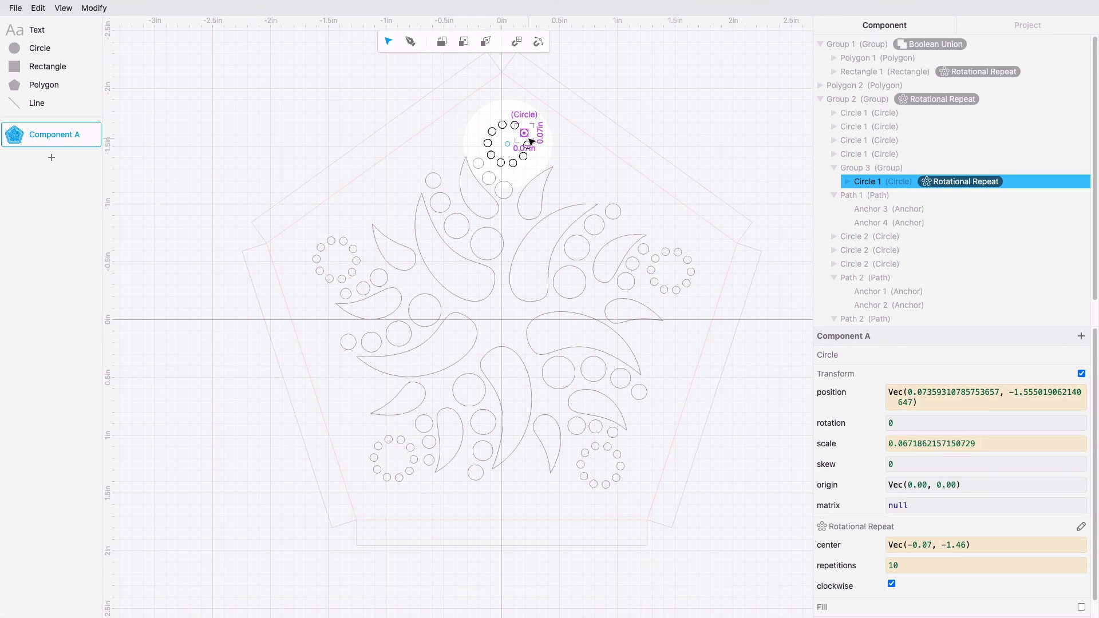
Step: Return to the petal group and shift the ten-circle ring slightly sideways, away from the row of shrinking circles
{"action": "left_click", "coordinate": [557, 150]}
{"action": "left_click", "coordinate": [526, 145]}
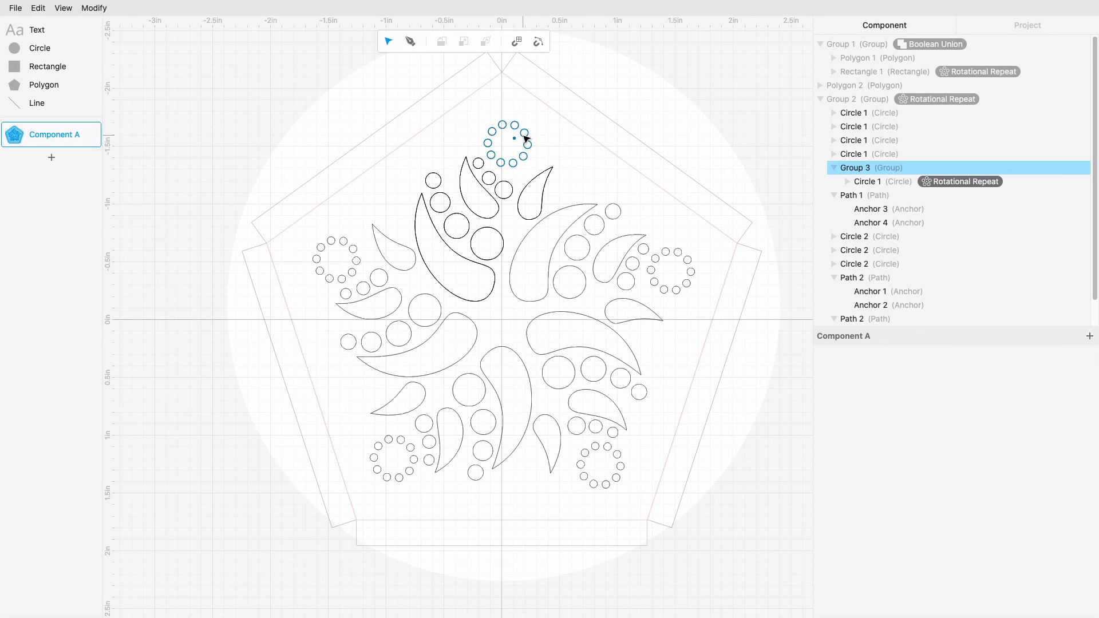
{"action": "left_click_drag", "start_coordinate": [537, 138], "coordinate": [534, 141]}
{"action": "left_click", "coordinate": [564, 154]}
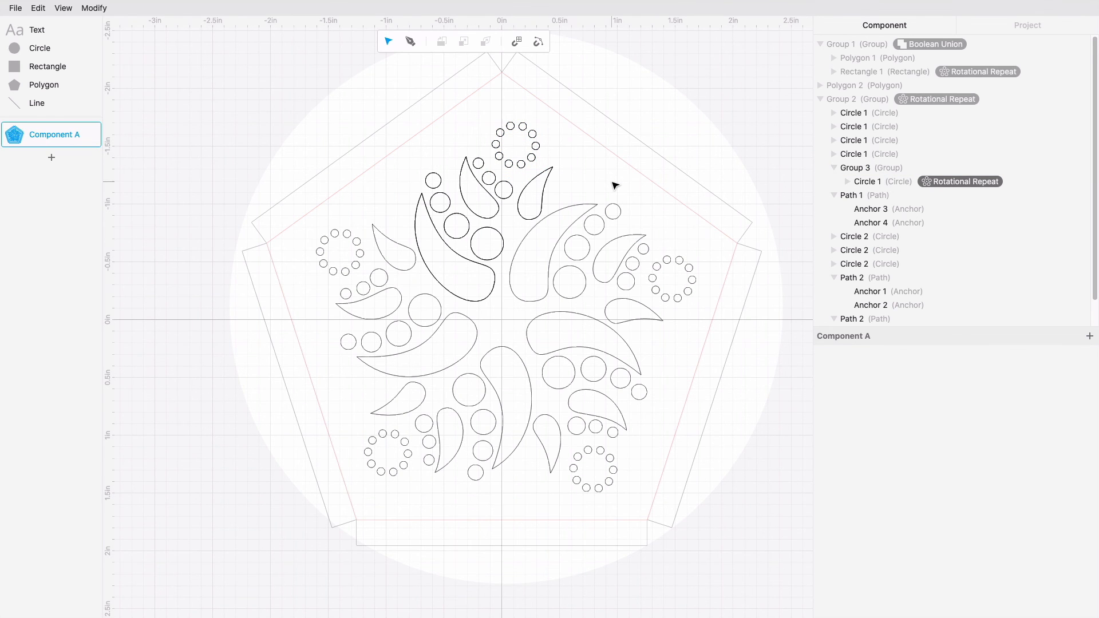
Step: In the petal group, duplicate the smallest circle beside the large petal, placing the copy at about (-0.06, -0.11) near the panel center, sized 0.10 in
{"action": "scroll", "coordinate": [612, 179], "scroll_direction": "down", "scroll_amount": 2}
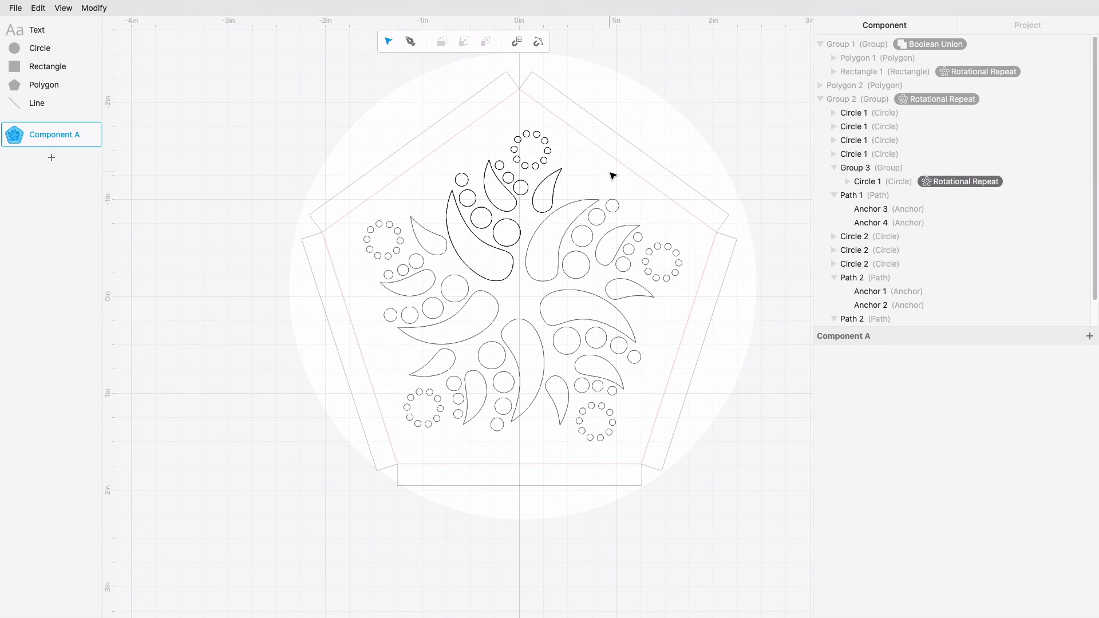
{"action": "scroll", "coordinate": [600, 179], "scroll_direction": "down", "scroll_amount": 1}
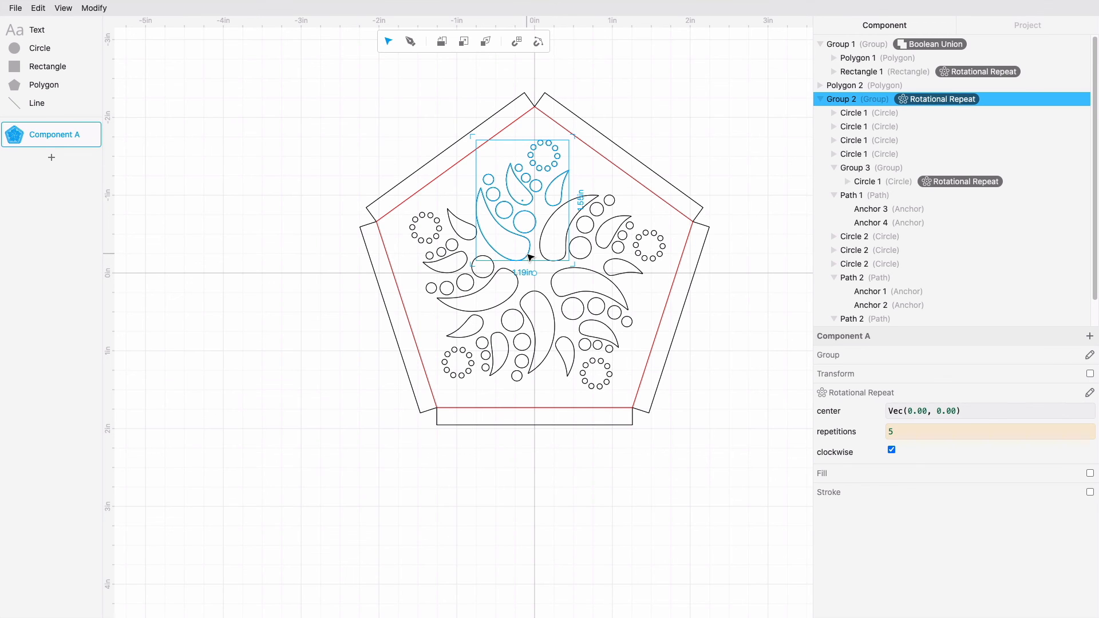
{"action": "double_click", "coordinate": [528, 255]}
{"action": "left_click", "coordinate": [491, 179]}
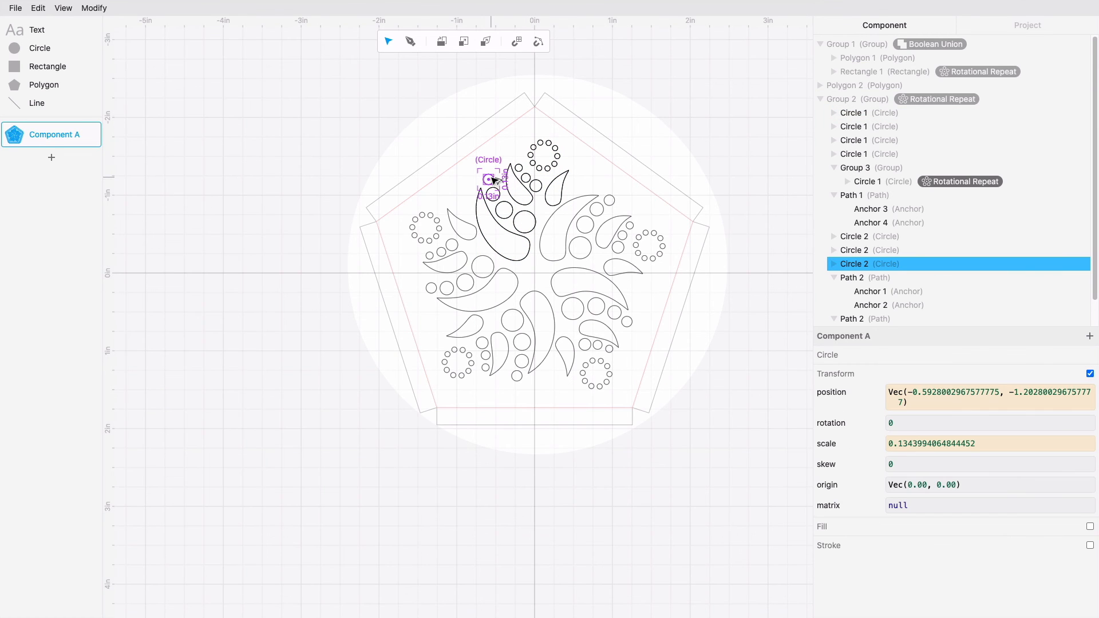
{"action": "left_click_drag", "start_coordinate": [491, 179], "coordinate": [534, 265]}
{"action": "scroll", "coordinate": [535, 264], "scroll_direction": "up", "scroll_amount": 3}
{"action": "scroll", "coordinate": [536, 265], "scroll_direction": "up", "scroll_amount": 2}
{"action": "scroll", "coordinate": [534, 265], "scroll_direction": "down", "scroll_amount": 3}
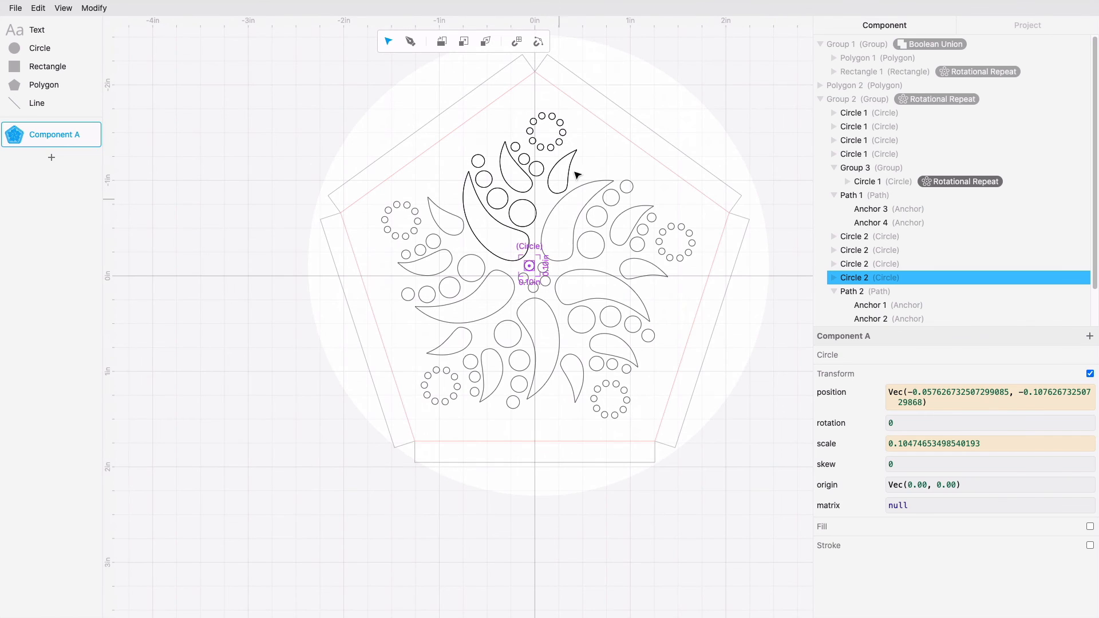
{"action": "left_click", "coordinate": [619, 171]}
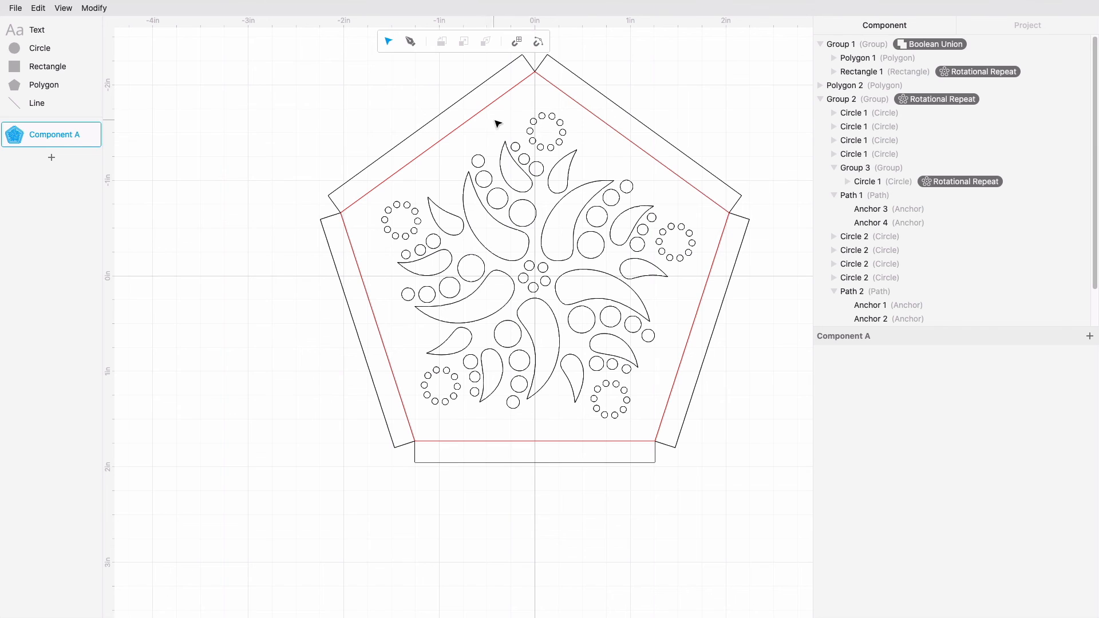
Step: Turn on snapping to geometry and export the finished panel as an SVG
{"action": "left_click", "coordinate": [538, 42]}
{"action": "left_click", "coordinate": [19, 10]}
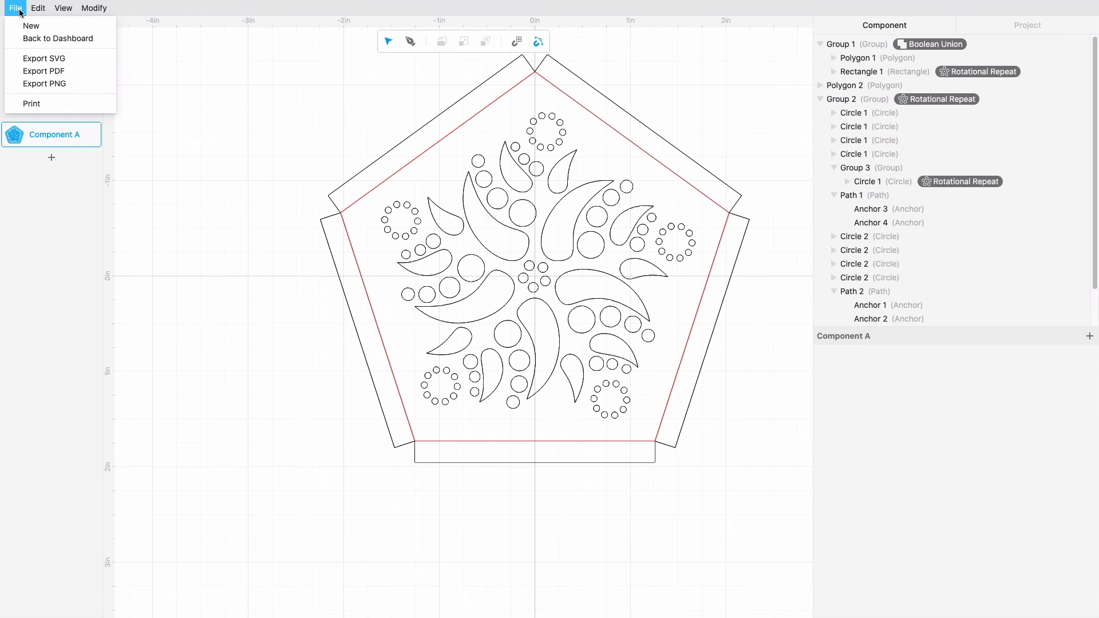
{"action": "left_click", "coordinate": [61, 59]}
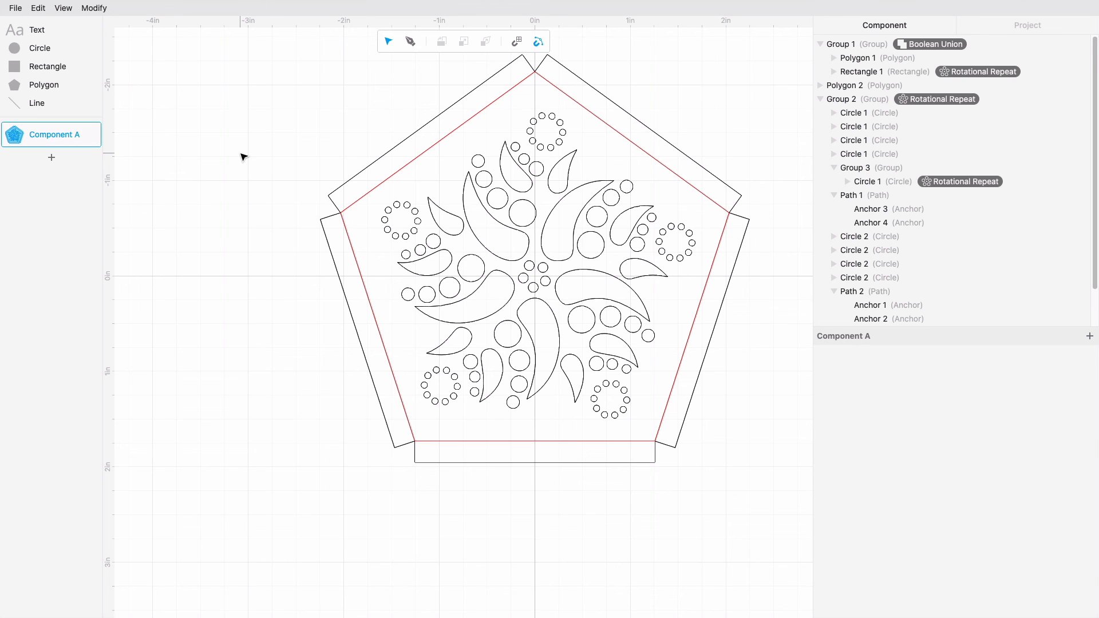
{"action": "scroll", "coordinate": [267, 147], "scroll_direction": "up", "scroll_amount": 3}
{"action": "scroll", "coordinate": [268, 147], "scroll_direction": "right", "scroll_amount": 2}
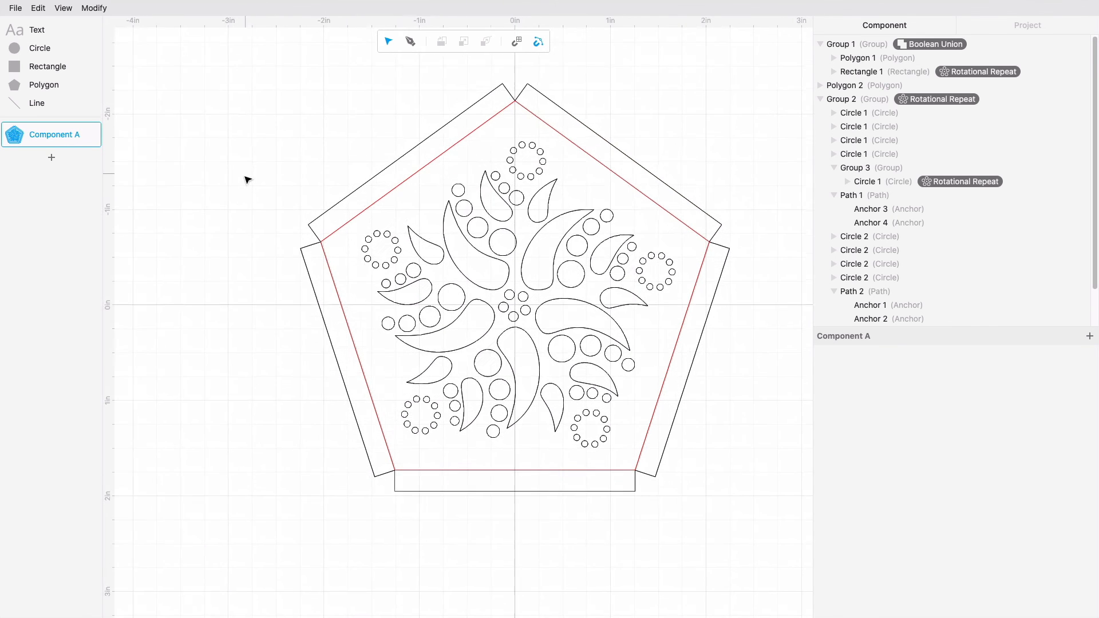